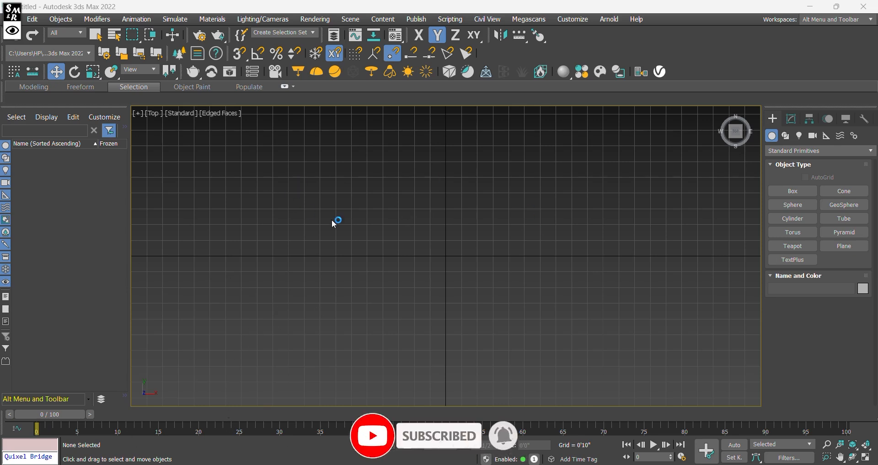
Draw a box about 7'4" long, 10'7 1/2" wide and 0'7 1/2" high in the Top view.
{"action": "left_click", "coordinate": [793, 191]}
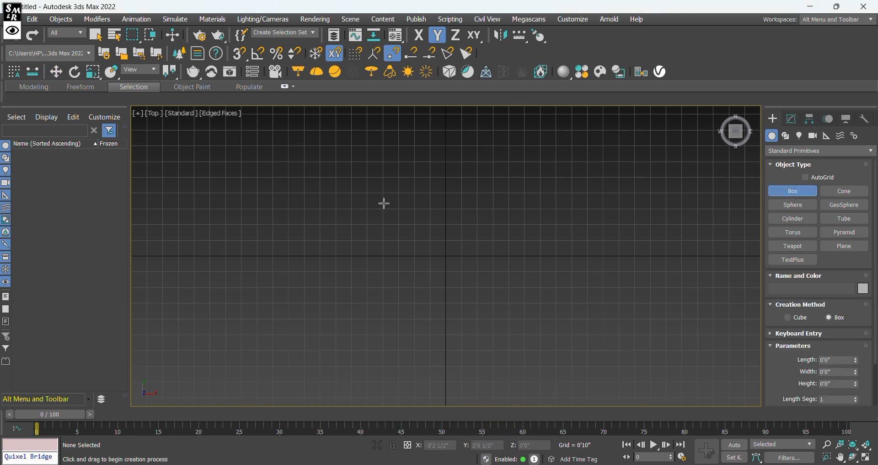
{"action": "left_click_drag", "start_coordinate": [359, 200], "coordinate": [561, 339]}
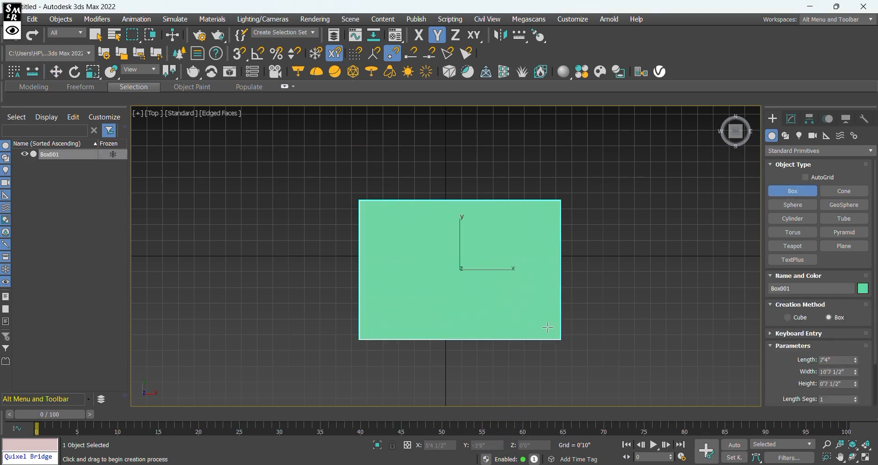
{"action": "left_click", "coordinate": [548, 327]}
Move the box to the world origin by setting its X and Y positions to 0.
{"action": "key", "text": "w"}
{"action": "left_click_drag", "start_coordinate": [447, 445], "coordinate": [397, 445]}
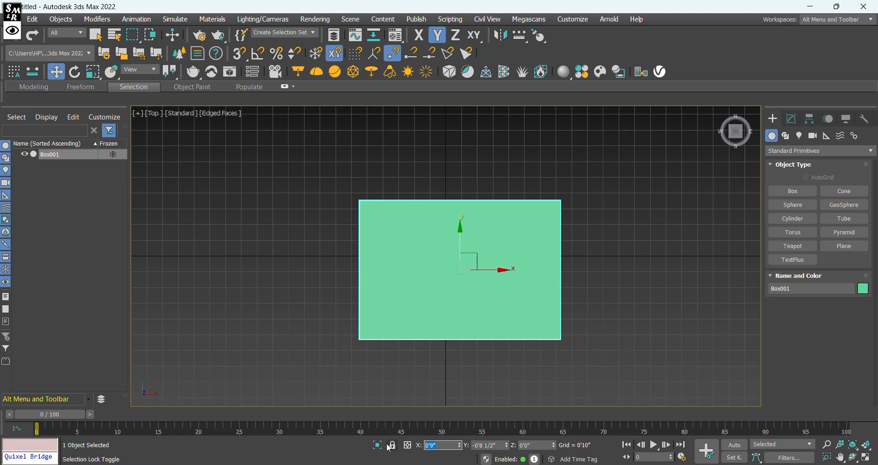
{"action": "type", "text": "0"}
{"action": "key", "text": "Tab"}
{"action": "type", "text": "0"}
{"action": "key", "text": "Tab"}
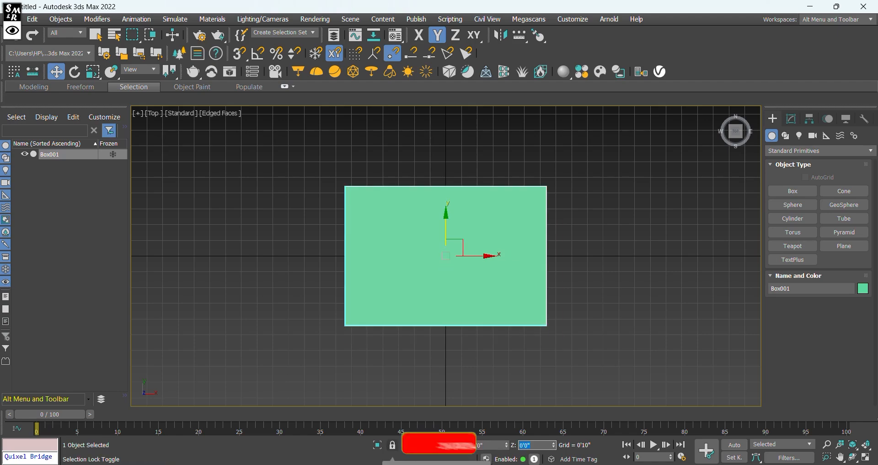
Make a copy of the box, offset about 12'1" along the negative Y axis.
{"action": "middle_click_drag", "start_coordinate": [400, 341], "coordinate": [437, 308], "text": "alt"}
{"action": "scroll", "coordinate": [437, 308], "scroll_direction": "up", "scroll_amount": 5}
{"action": "scroll", "coordinate": [427, 307], "scroll_direction": "down", "scroll_amount": 10}
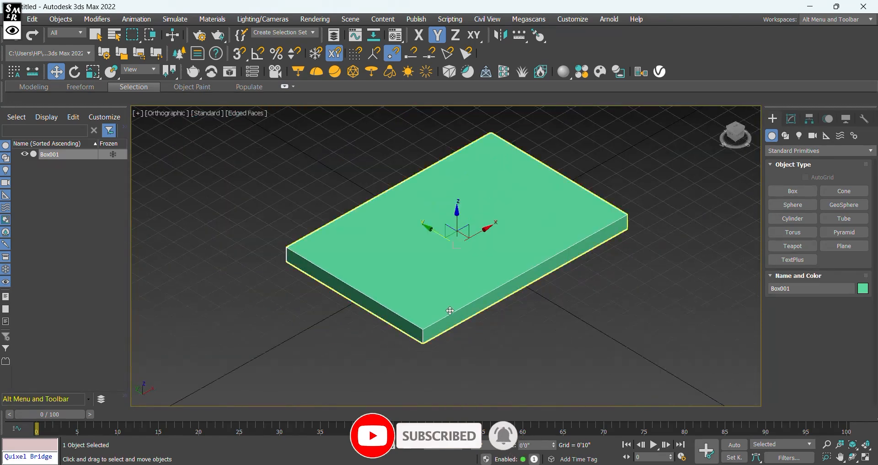
{"action": "mouse_move", "coordinate": [429, 226]}
{"action": "left_mouse_down"}
{"action": "mouse_move", "coordinate": [362, 176]}
{"action": "mouse_move", "coordinate": [390, 211]}
{"action": "mouse_move", "coordinate": [486, 277]}
{"action": "left_mouse_up"}
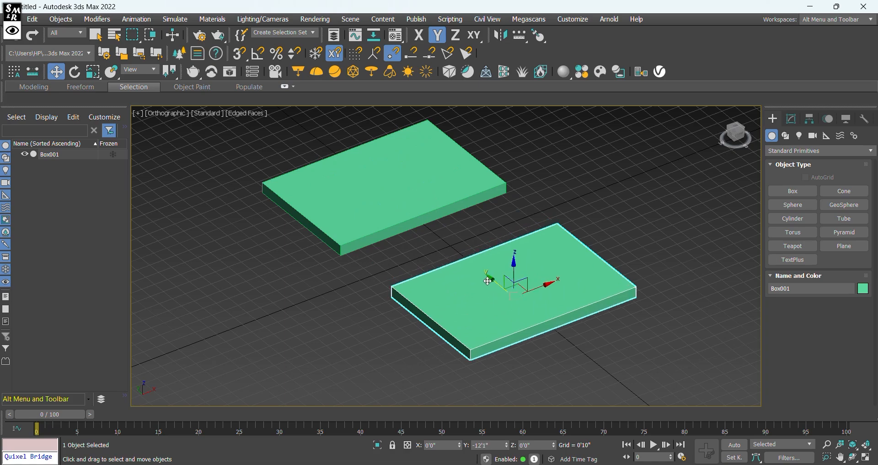
{"action": "left_click", "coordinate": [418, 288]}
{"action": "mouse_move", "coordinate": [418, 288]}
{"action": "middle_mouse_down", "text": "alt"}
{"action": "mouse_move", "coordinate": [405, 283]}
{"action": "mouse_move", "coordinate": [406, 296]}
{"action": "middle_mouse_up", "text": "alt"}
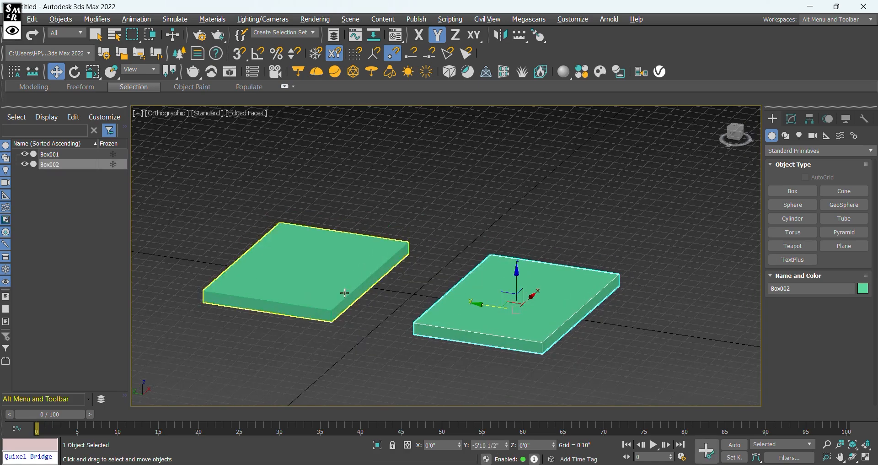
Select the original box and hide the viewport grid.
{"action": "middle_click_drag", "start_coordinate": [343, 294], "coordinate": [413, 258]}
{"action": "left_click", "coordinate": [413, 259]}
{"action": "middle_click_drag", "start_coordinate": [445, 312], "coordinate": [432, 314], "text": "alt"}
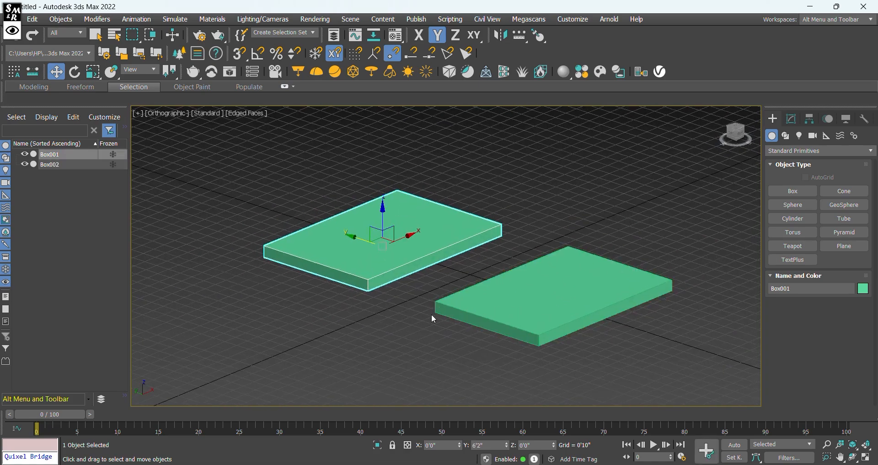
{"action": "key", "text": "g"}
Examine the sharp corners and edges of the original box up close from several angles.
{"action": "mouse_move", "coordinate": [395, 273]}
{"action": "middle_mouse_down", "text": "alt"}
{"action": "mouse_move", "coordinate": [369, 286]}
{"action": "mouse_move", "coordinate": [382, 272]}
{"action": "mouse_move", "coordinate": [413, 268]}
{"action": "mouse_move", "coordinate": [380, 255]}
{"action": "mouse_move", "coordinate": [391, 262]}
{"action": "middle_mouse_up", "text": "alt"}
{"action": "scroll", "coordinate": [350, 278], "scroll_direction": "up", "scroll_amount": 4}
{"action": "scroll", "coordinate": [556, 216], "scroll_direction": "up", "scroll_amount": 5}
{"action": "middle_click_drag", "start_coordinate": [556, 215], "coordinate": [516, 285]}
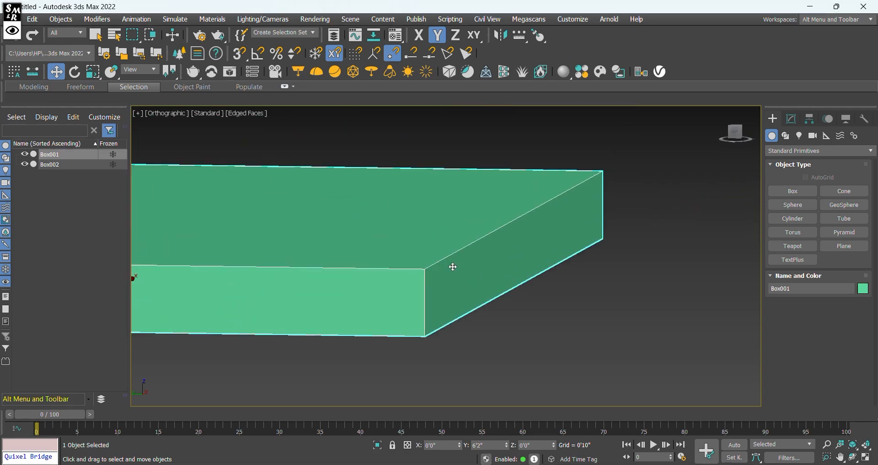
{"action": "scroll", "coordinate": [425, 263], "scroll_direction": "down", "scroll_amount": 4}
{"action": "middle_click_drag", "start_coordinate": [425, 264], "coordinate": [430, 304], "text": "alt"}
{"action": "scroll", "coordinate": [424, 270], "scroll_direction": "up", "scroll_amount": 4}
{"action": "scroll", "coordinate": [423, 270], "scroll_direction": "down", "scroll_amount": 2}
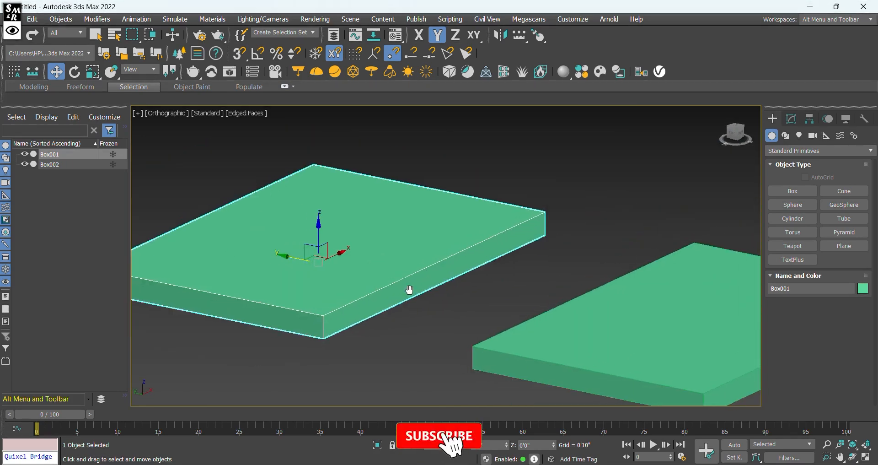
Move the original box along the Y axis toward its copy, to about Y 4'9".
{"action": "scroll", "coordinate": [419, 285], "scroll_direction": "down", "scroll_amount": 2}
{"action": "middle_click_drag", "start_coordinate": [418, 286], "coordinate": [349, 252]}
{"action": "left_click_drag", "start_coordinate": [269, 224], "coordinate": [297, 235]}
{"action": "scroll", "coordinate": [314, 274], "scroll_direction": "up", "scroll_amount": 4}
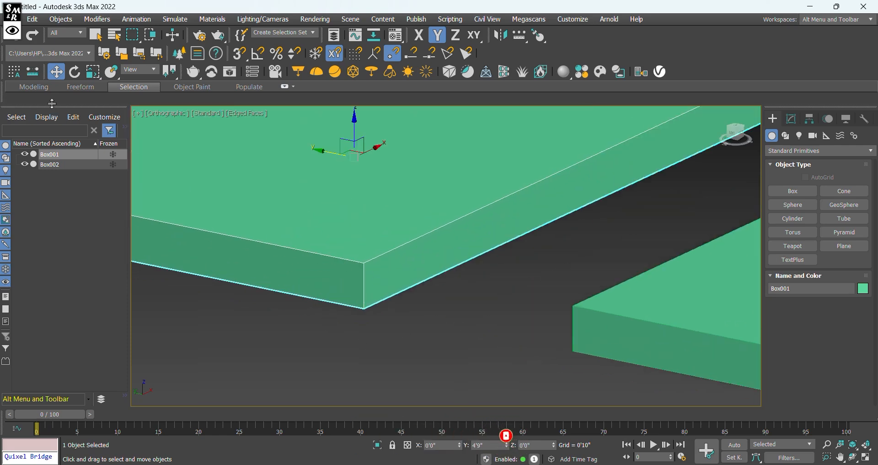
Outline the original box's near vertical edge with yellow marker rectangles in Screen Marker and Recorder, and remove the markings.
{"action": "left_click", "coordinate": [13, 31]}
{"action": "left_click", "coordinate": [122, 12]}
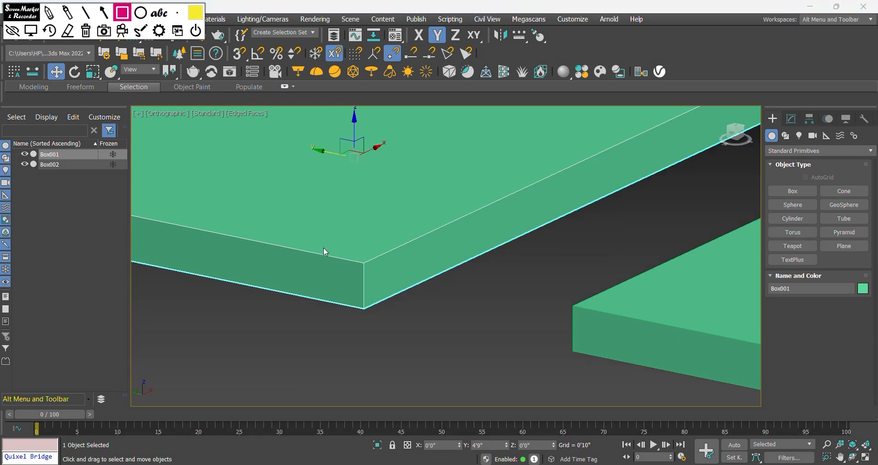
{"action": "left_click_drag", "start_coordinate": [338, 250], "coordinate": [390, 341]}
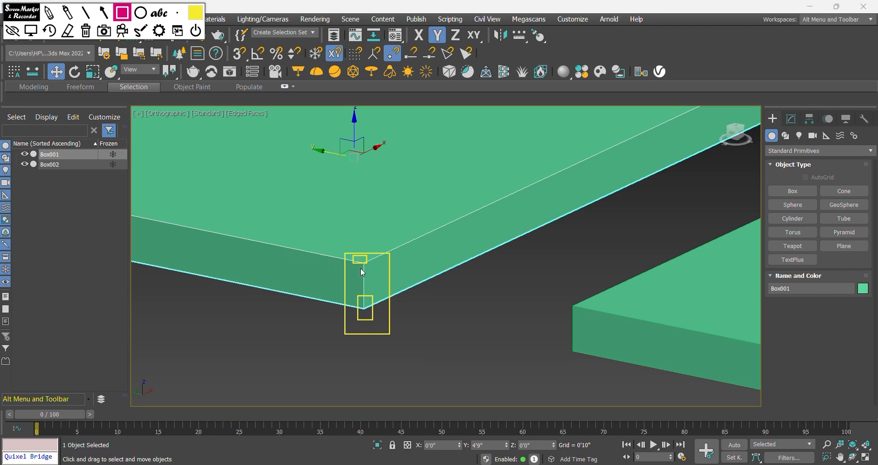
{"action": "left_click", "coordinate": [49, 30]}
{"action": "left_click", "coordinate": [50, 30]}
{"action": "left_click", "coordinate": [30, 30]}
Set the copied box's height to 2'5" and replace the original thin box with a duplicate of the taller one.
{"action": "scroll", "coordinate": [341, 330], "scroll_direction": "down", "scroll_amount": 3}
{"action": "scroll", "coordinate": [341, 330], "scroll_direction": "down", "scroll_amount": 5}
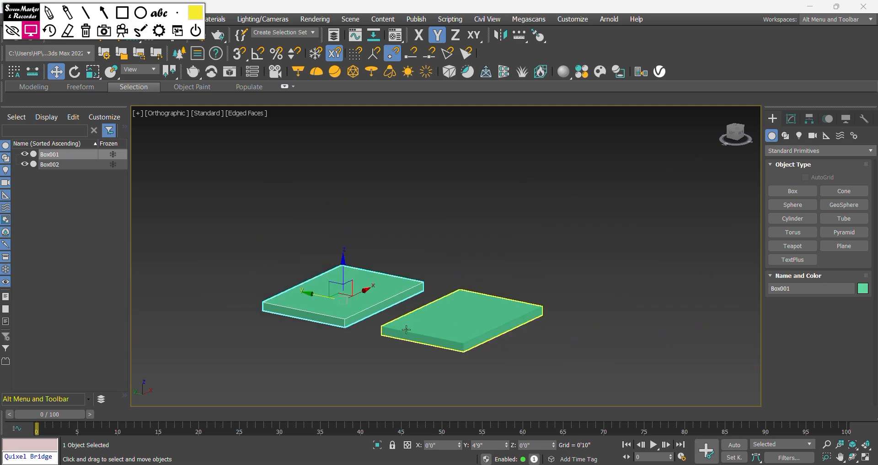
{"action": "left_click", "coordinate": [397, 322]}
{"action": "middle_click_drag", "start_coordinate": [401, 345], "coordinate": [434, 361], "text": "alt"}
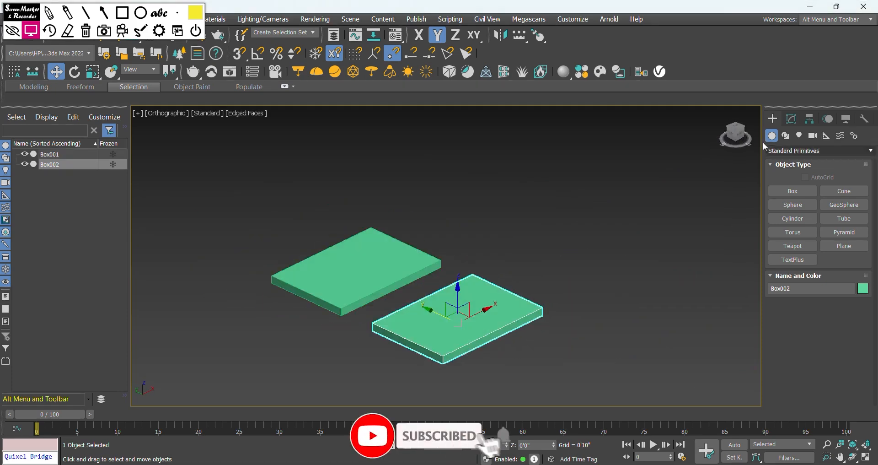
{"action": "left_click", "coordinate": [791, 119]}
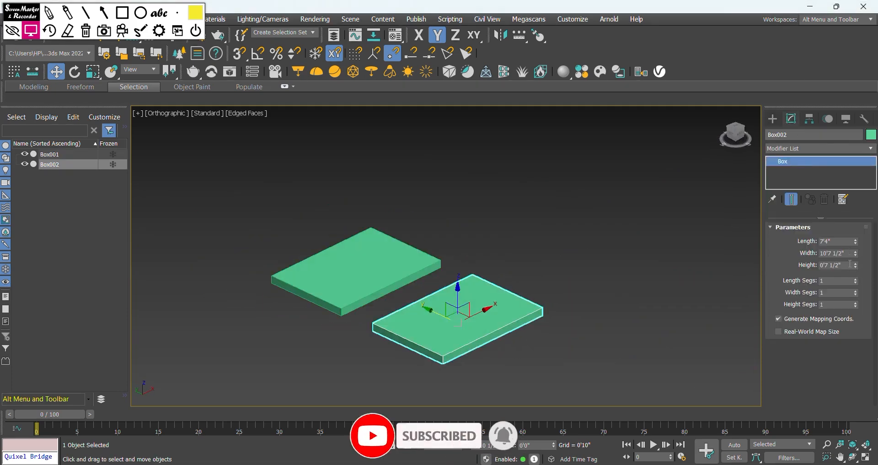
{"action": "left_click_drag", "start_coordinate": [855, 265], "coordinate": [837, 155]}
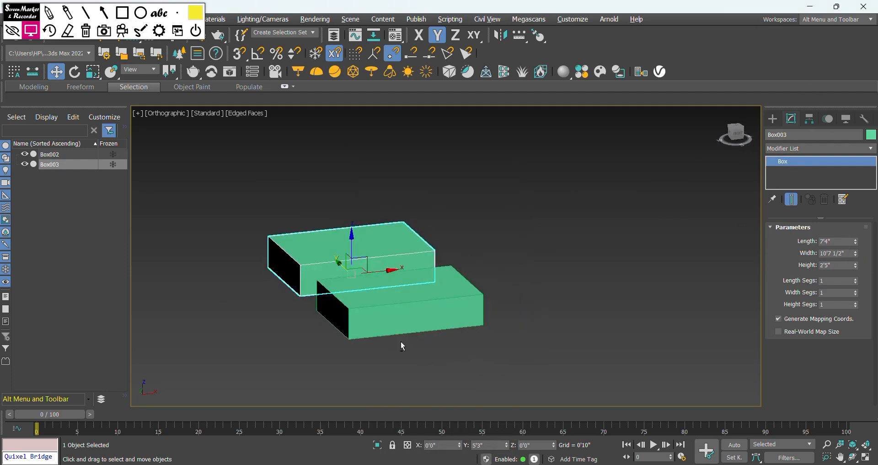
Mark both boxes with yellow rectangles and draw a check mark beside the front box using the screen marker.
{"action": "left_click", "coordinate": [401, 322]}
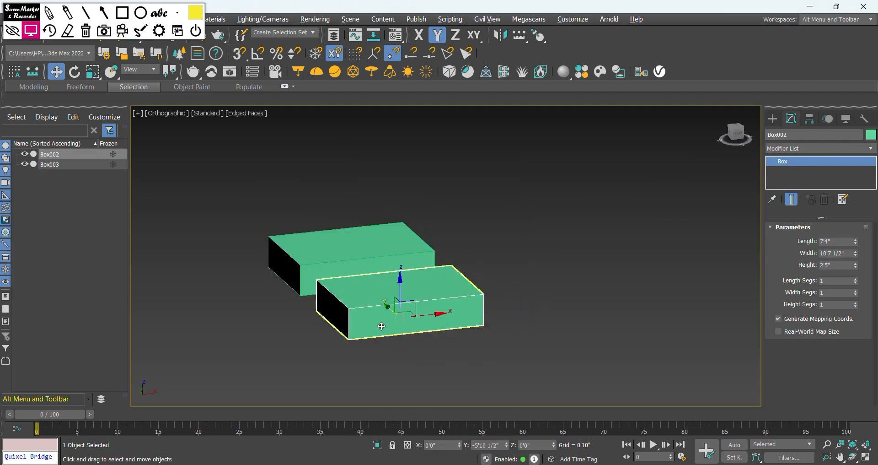
{"action": "mouse_move", "coordinate": [402, 322]}
{"action": "middle_mouse_down", "text": "alt"}
{"action": "mouse_move", "coordinate": [393, 321]}
{"action": "mouse_move", "coordinate": [401, 329]}
{"action": "middle_mouse_up", "text": "alt"}
{"action": "scroll", "coordinate": [387, 331], "scroll_direction": "down", "scroll_amount": 3}
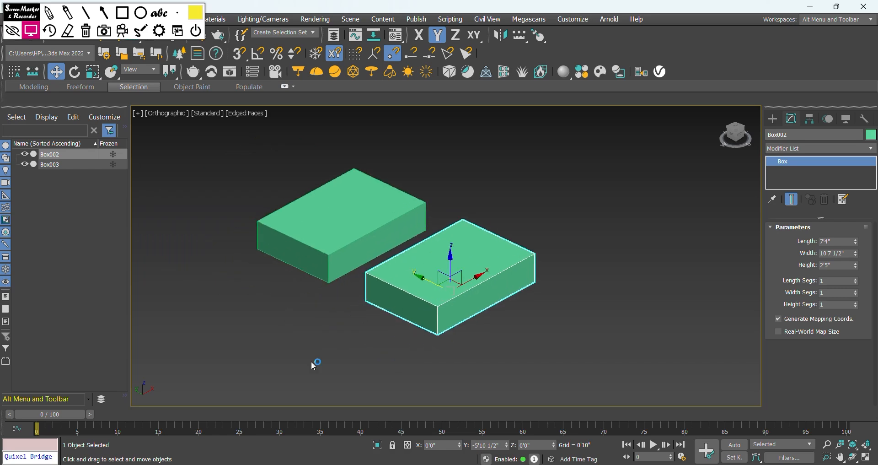
{"action": "left_click", "coordinate": [350, 186]}
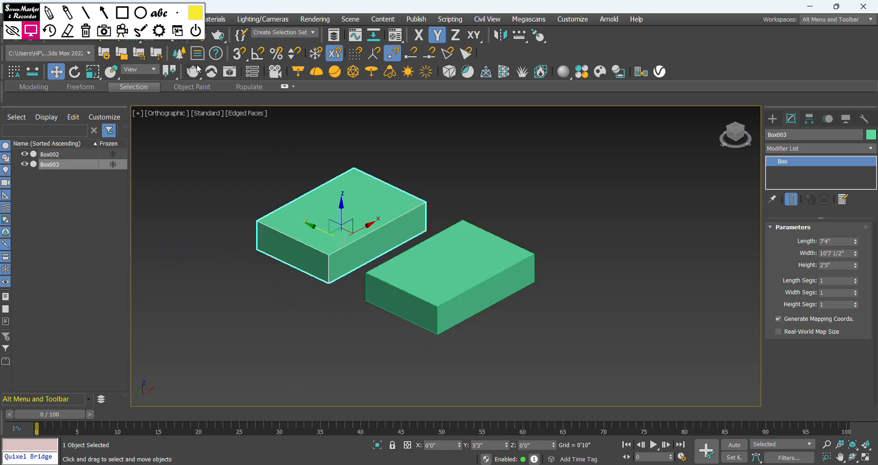
{"action": "left_click", "coordinate": [122, 13]}
{"action": "mouse_move", "coordinate": [267, 157]}
{"action": "left_mouse_down"}
{"action": "mouse_move", "coordinate": [357, 221]}
{"action": "mouse_move", "coordinate": [414, 248]}
{"action": "mouse_move", "coordinate": [403, 242]}
{"action": "left_mouse_up"}
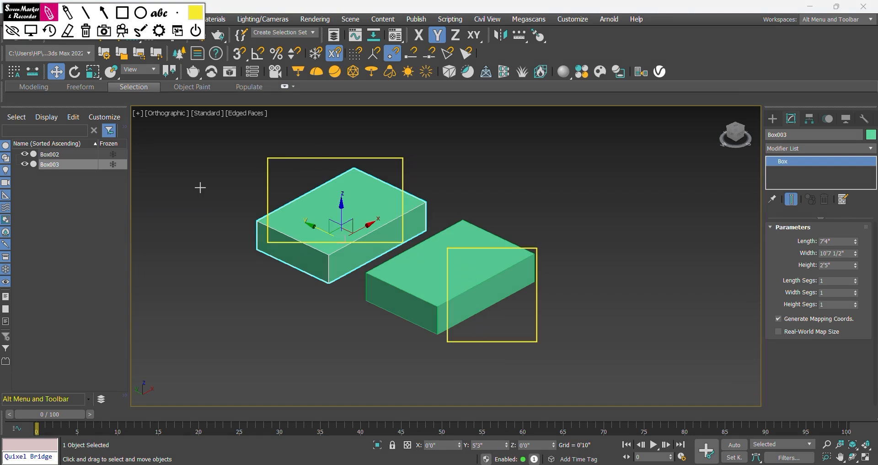
{"action": "mouse_move", "coordinate": [508, 301]}
{"action": "left_mouse_down"}
{"action": "mouse_move", "coordinate": [519, 321]}
{"action": "mouse_move", "coordinate": [708, 271]}
{"action": "left_mouse_up"}
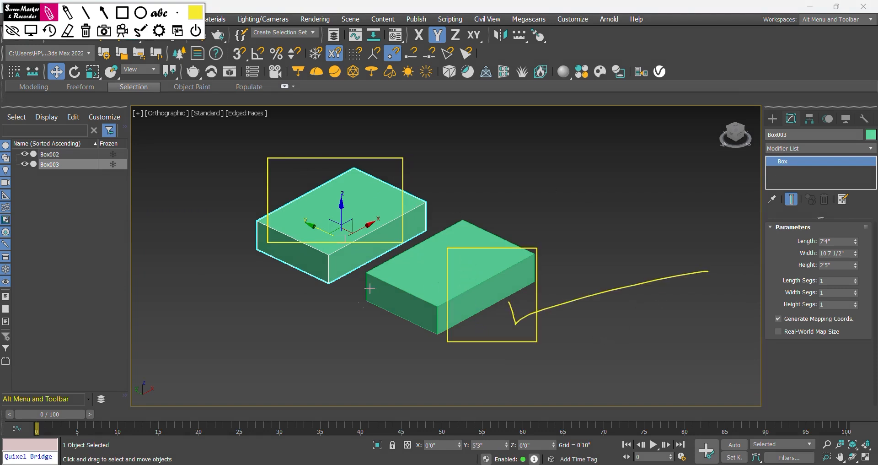
{"action": "left_click", "coordinate": [31, 31]}
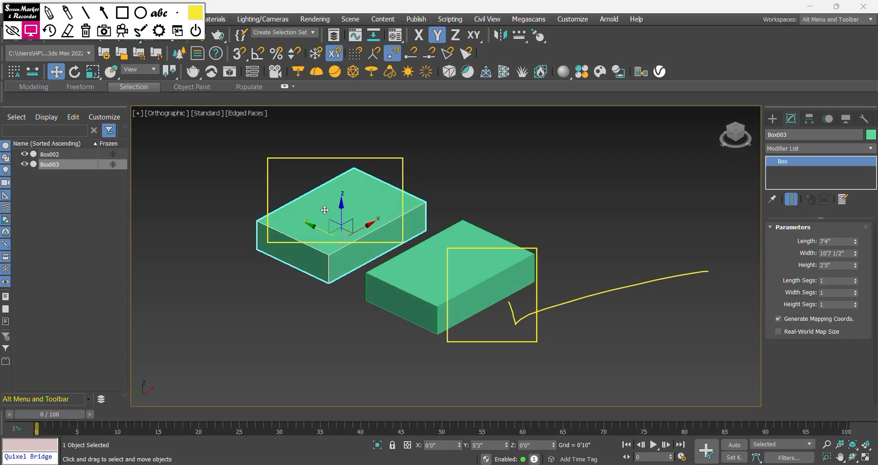
Convert the front box to an Editable Poly.
{"action": "left_click", "coordinate": [398, 269]}
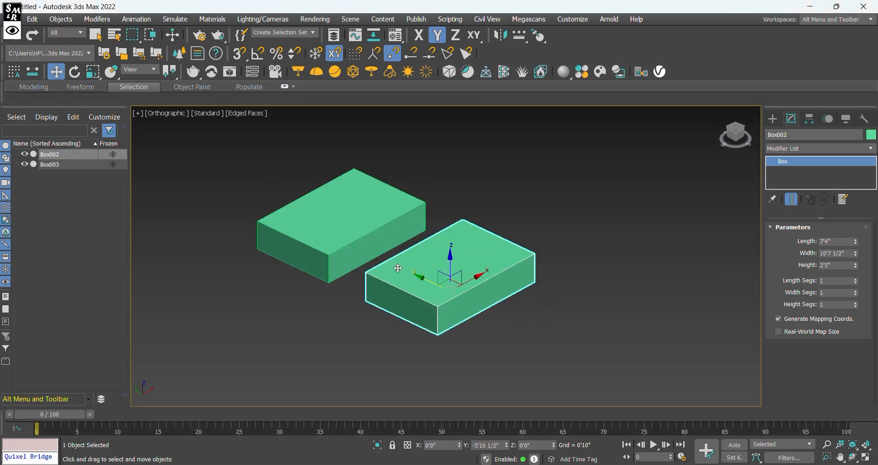
{"action": "right_click", "coordinate": [444, 247]}
{"action": "mouse_move", "coordinate": [484, 367]}
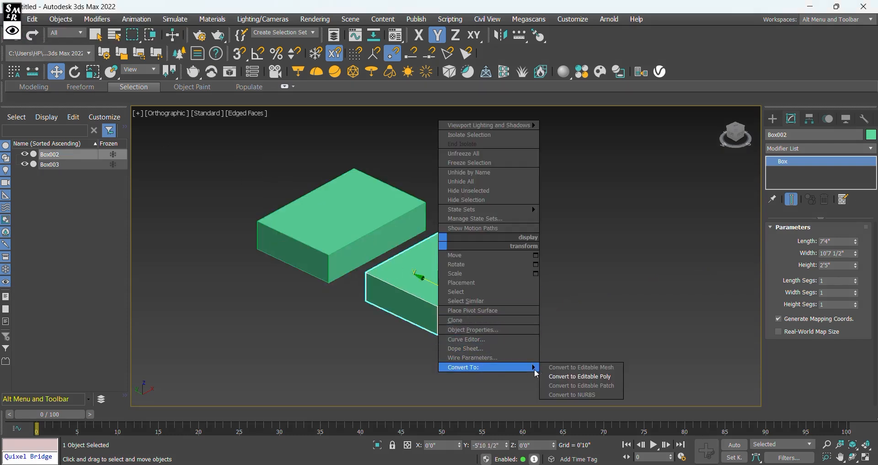
{"action": "left_click", "coordinate": [557, 376]}
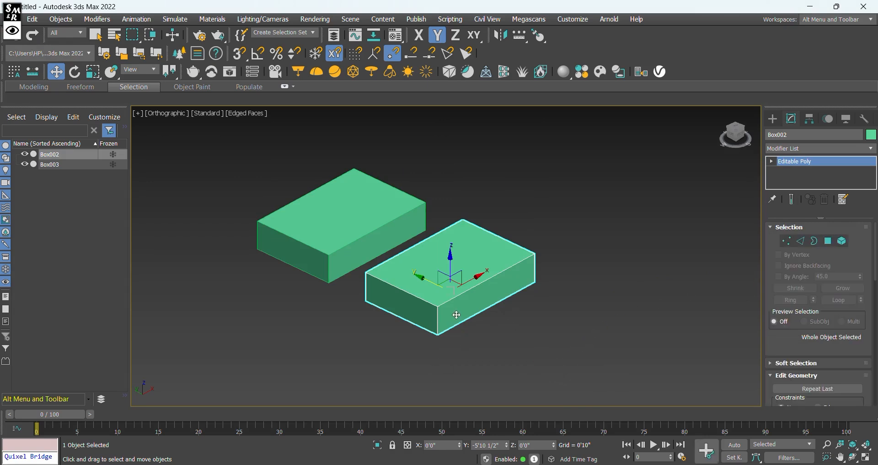
Highlight the front box's far vertical edge and the adjoining long top edge with the screen marker's highlighter.
{"action": "scroll", "coordinate": [464, 290], "scroll_direction": "up", "scroll_amount": 3}
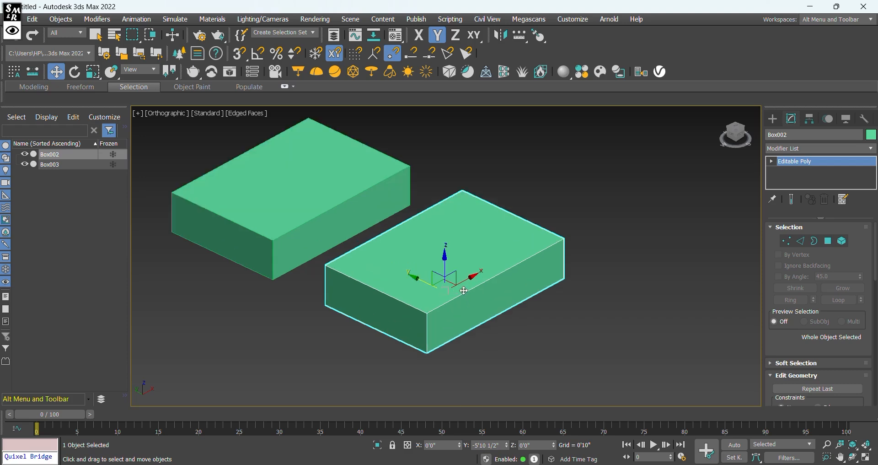
{"action": "mouse_move", "coordinate": [478, 311]}
{"action": "middle_mouse_down", "text": "alt"}
{"action": "mouse_move", "coordinate": [474, 288]}
{"action": "mouse_move", "coordinate": [468, 310]}
{"action": "mouse_move", "coordinate": [480, 312]}
{"action": "middle_mouse_up", "text": "alt"}
{"action": "scroll", "coordinate": [480, 312], "scroll_direction": "up", "scroll_amount": 3}
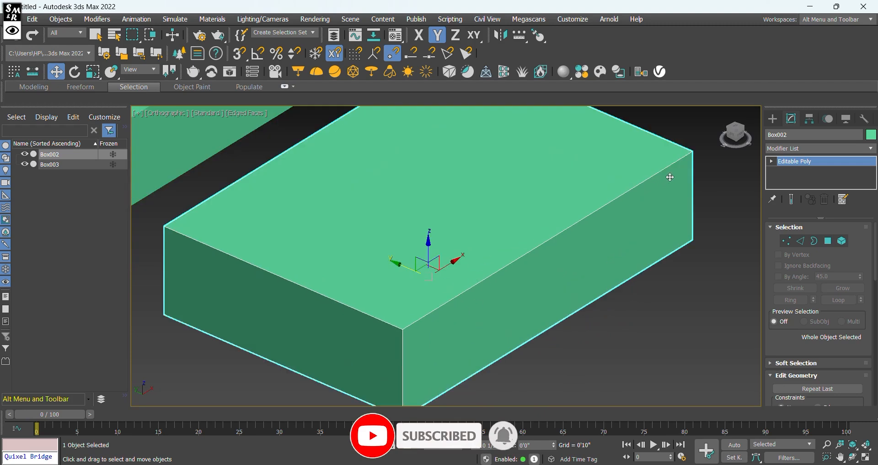
{"action": "left_click", "coordinate": [14, 31]}
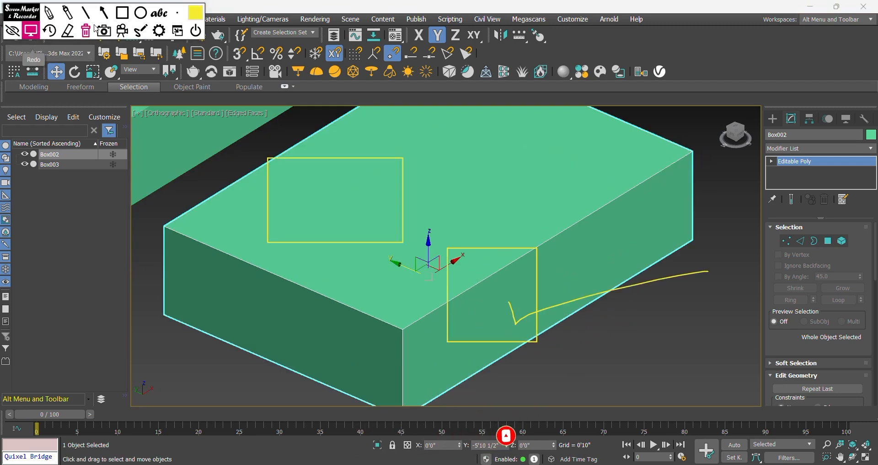
{"action": "left_click", "coordinate": [67, 13]}
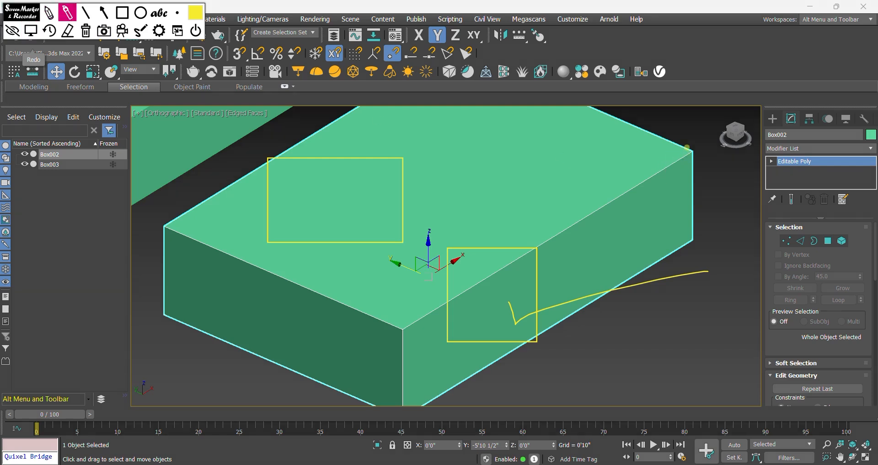
{"action": "left_click_drag", "start_coordinate": [695, 186], "coordinate": [695, 231]}
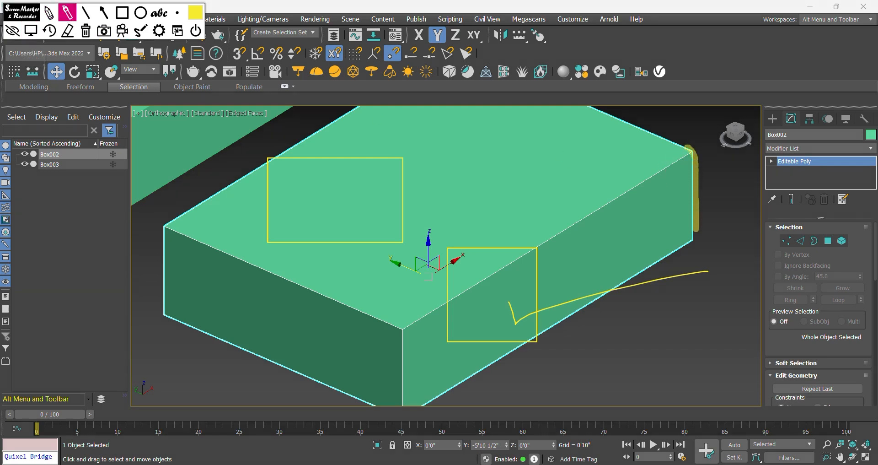
{"action": "left_click_drag", "start_coordinate": [690, 150], "coordinate": [514, 259]}
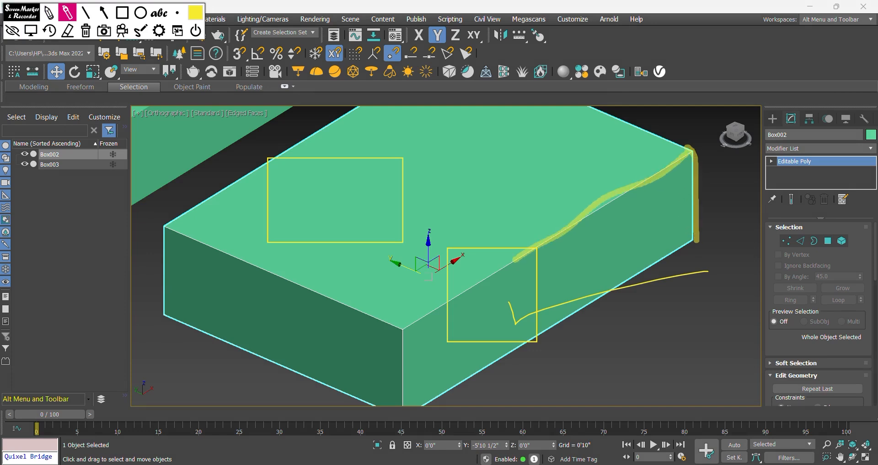
Undo all the on-screen marker rectangles, check mark and highlights.
{"action": "left_click", "coordinate": [49, 30]}
{"action": "left_click", "coordinate": [49, 30]}
{"action": "left_click", "coordinate": [49, 30]}
{"action": "left_click", "coordinate": [49, 30]}
{"action": "left_click", "coordinate": [49, 30]}
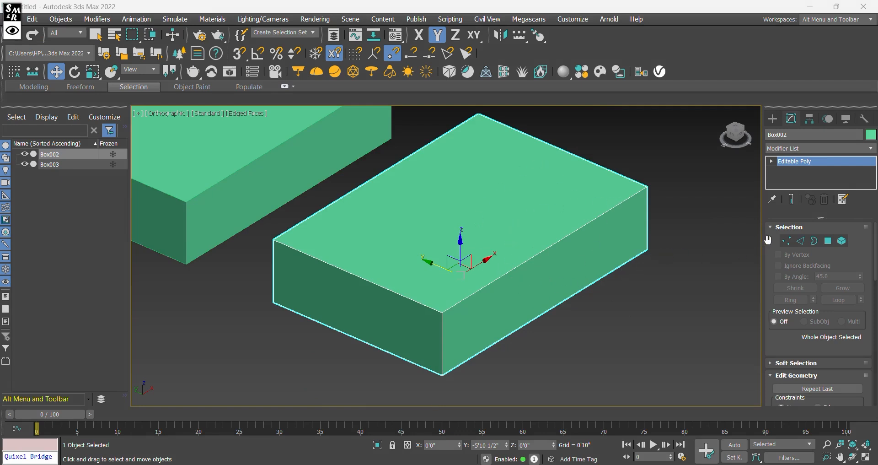
Select the four vertical corner edges of the front box at edge level.
{"action": "left_click", "coordinate": [800, 240]}
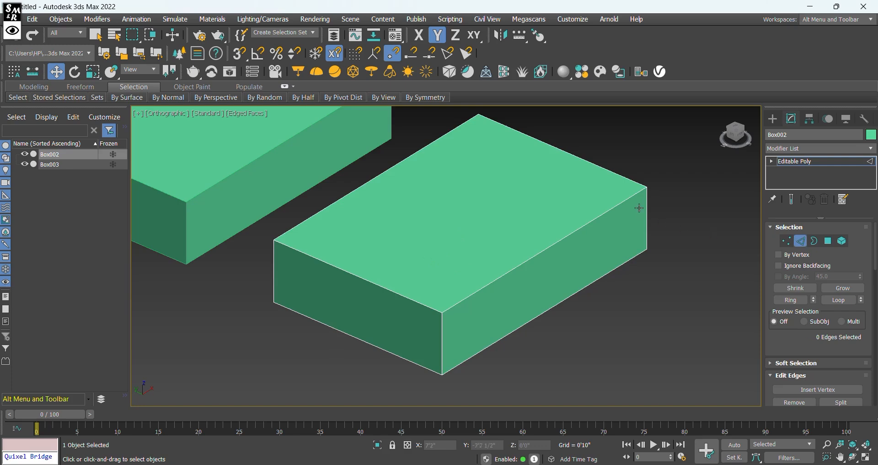
{"action": "left_click", "coordinate": [648, 221]}
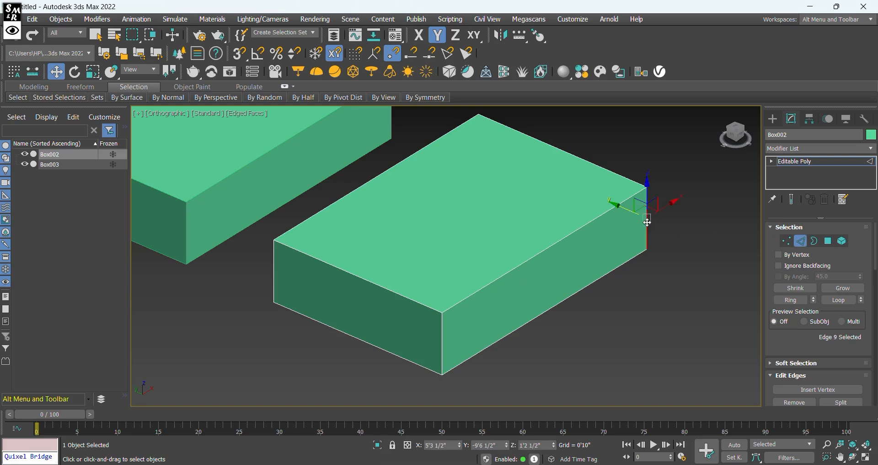
{"action": "left_click", "coordinate": [446, 351], "text": "ctrl"}
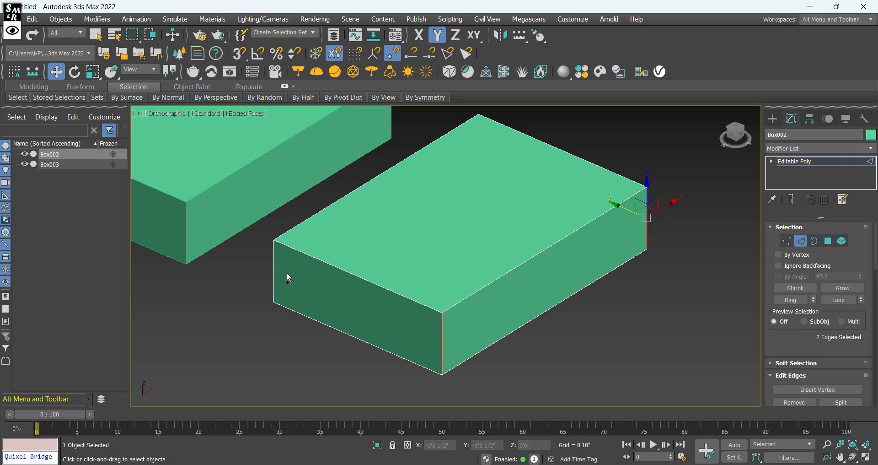
{"action": "left_click", "coordinate": [274, 270], "text": "ctrl"}
{"action": "middle_click_drag", "start_coordinate": [274, 270], "coordinate": [503, 347], "text": "alt"}
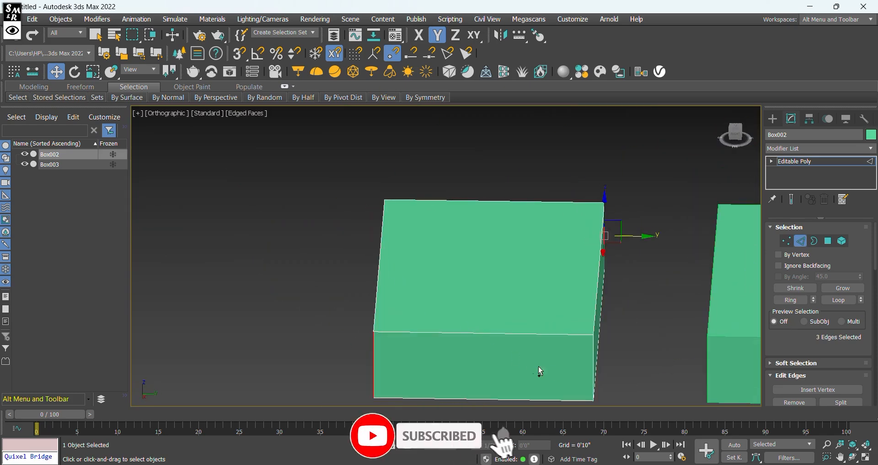
{"action": "left_click", "coordinate": [593, 357], "text": "ctrl"}
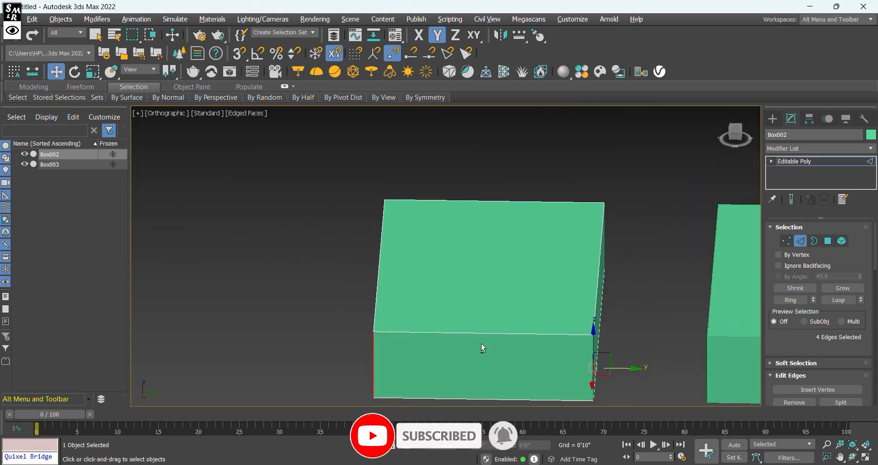
{"action": "middle_click_drag", "start_coordinate": [481, 344], "coordinate": [521, 251], "text": "alt"}
Open the Chamfer settings for the four selected vertical edges.
{"action": "right_click", "coordinate": [522, 245]}
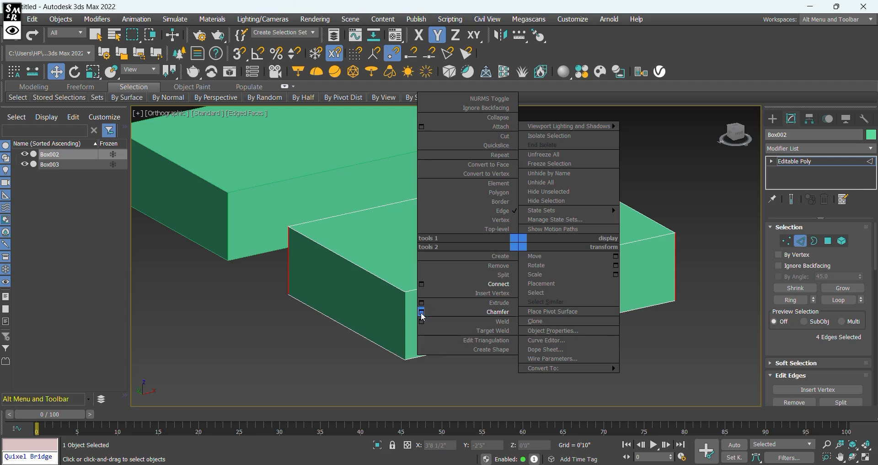
{"action": "left_click", "coordinate": [422, 313]}
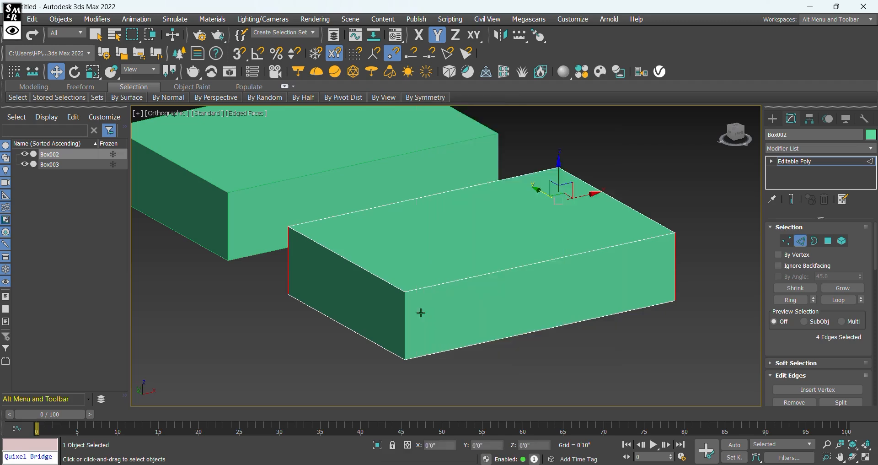
{"action": "mouse_move", "coordinate": [408, 307]}
{"action": "middle_mouse_down"}
{"action": "mouse_move", "coordinate": [288, 288]}
{"action": "mouse_move", "coordinate": [301, 295]}
{"action": "mouse_move", "coordinate": [310, 288]}
{"action": "mouse_move", "coordinate": [317, 303]}
{"action": "mouse_move", "coordinate": [377, 320]}
{"action": "middle_mouse_up"}
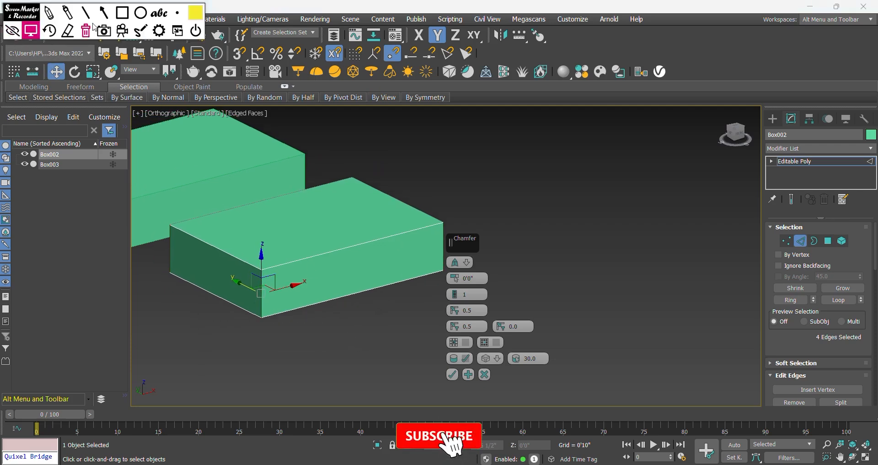
Outline the Chamfer settings with a thin yellow rectangle in the screen marker, undoing the thick outline and the one around the amount and segments.
{"action": "mouse_move", "coordinate": [434, 249]}
{"action": "left_mouse_down"}
{"action": "mouse_move", "coordinate": [525, 385]}
{"action": "mouse_move", "coordinate": [560, 393]}
{"action": "left_mouse_up"}
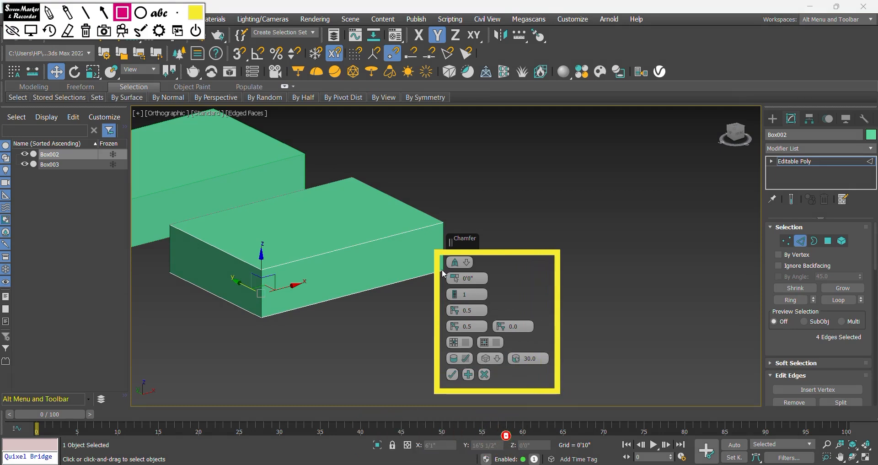
{"action": "mouse_move", "coordinate": [445, 273]}
{"action": "left_mouse_down"}
{"action": "mouse_move", "coordinate": [503, 320]}
{"action": "mouse_move", "coordinate": [495, 303]}
{"action": "left_mouse_up"}
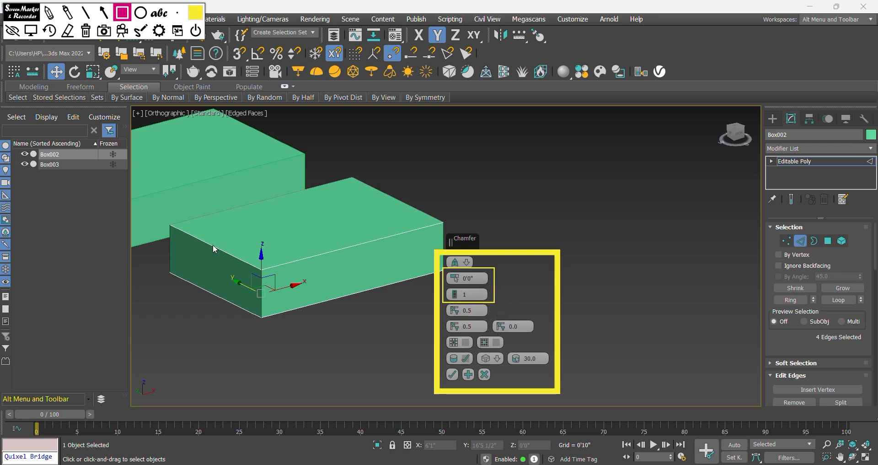
{"action": "left_click", "coordinate": [49, 31]}
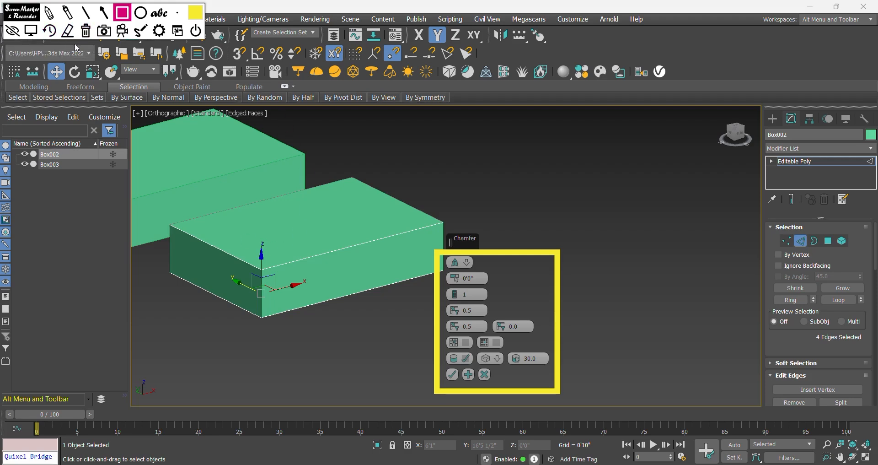
{"action": "left_click", "coordinate": [50, 31]}
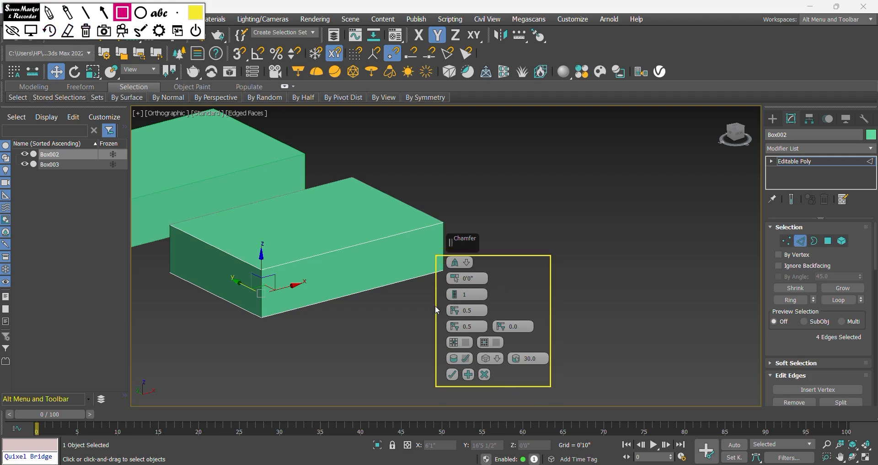
{"action": "left_click", "coordinate": [16, 32]}
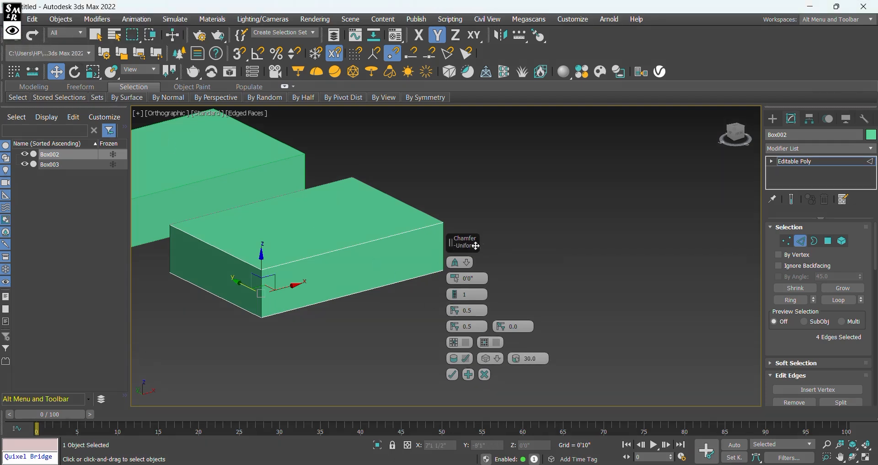
Mark the chamfer type, amount and segments fields with separate yellow rectangles and draw a freehand arrow to the type field.
{"action": "left_click", "coordinate": [18, 31]}
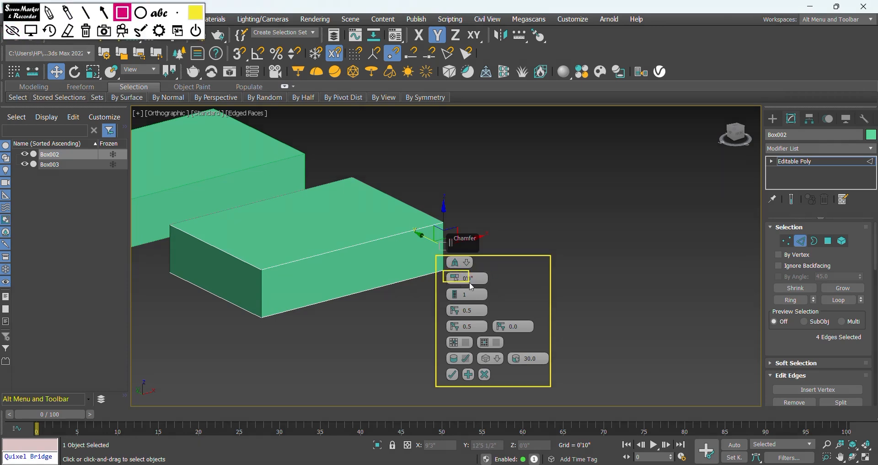
{"action": "left_click_drag", "start_coordinate": [493, 288], "coordinate": [494, 287]}
{"action": "left_click_drag", "start_coordinate": [483, 301], "coordinate": [497, 302]}
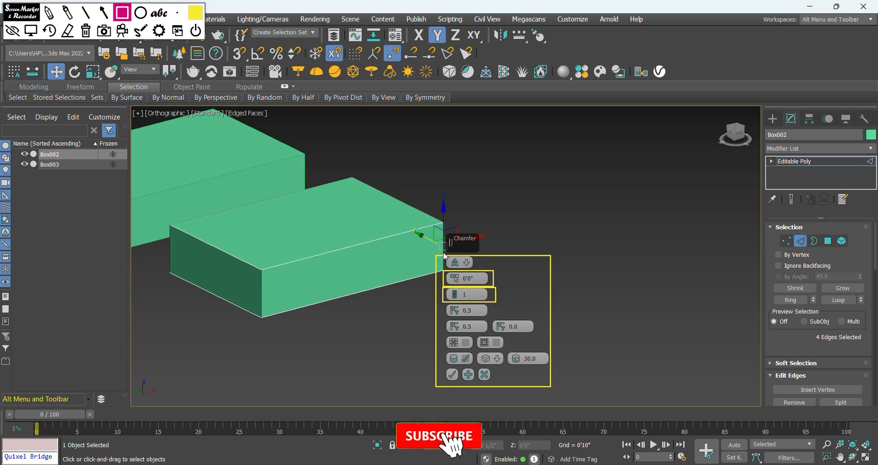
{"action": "left_click_drag", "start_coordinate": [443, 252], "coordinate": [495, 270]}
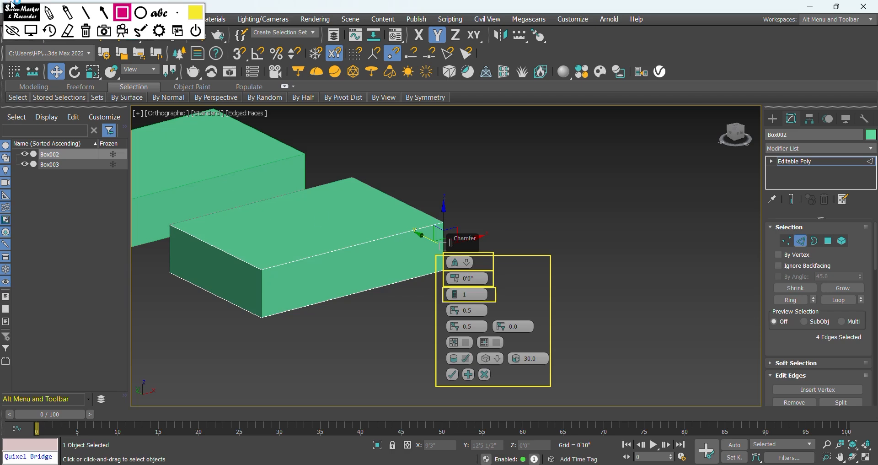
{"action": "left_click", "coordinate": [49, 13]}
{"action": "left_click_drag", "start_coordinate": [482, 261], "coordinate": [547, 224]}
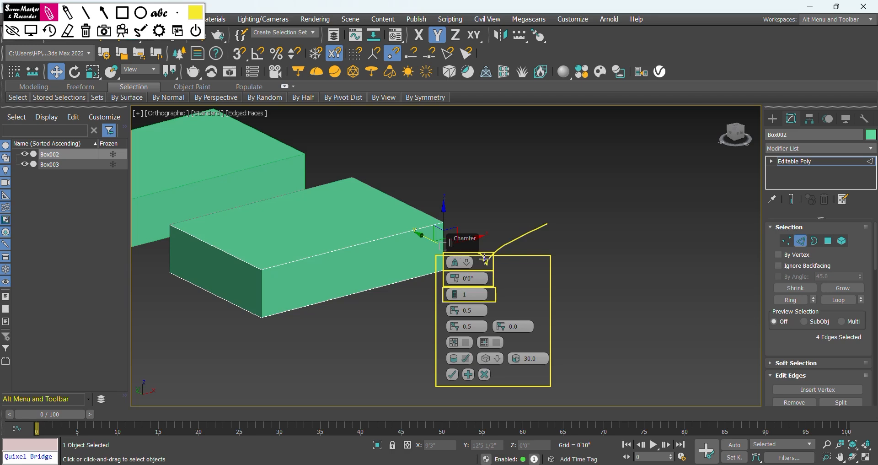
Undo the freehand arrow and the small field rectangles, keeping the outer rectangle, and return the screen marker to normal mouse control.
{"action": "left_click", "coordinate": [50, 31]}
{"action": "left_click", "coordinate": [49, 32]}
{"action": "left_click", "coordinate": [50, 31]}
{"action": "left_click", "coordinate": [49, 31]}
{"action": "left_click", "coordinate": [30, 30]}
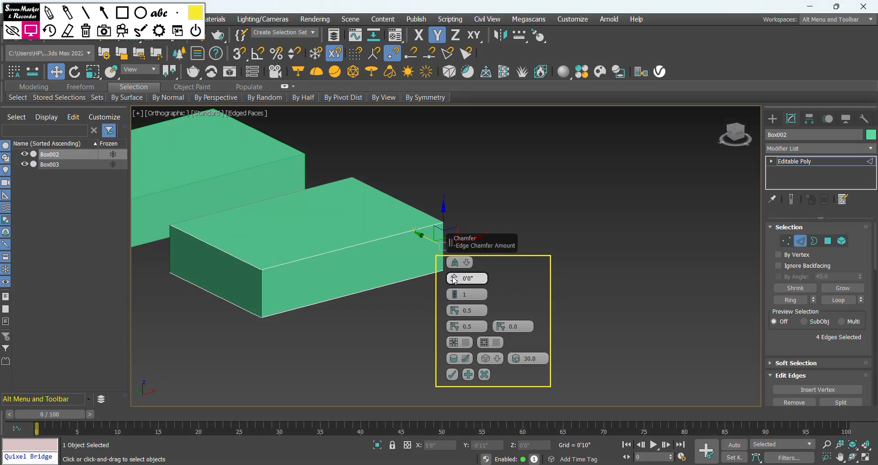
Set the edge chamfer amount to 1'5 1/2" and inspect the cut corners.
{"action": "left_click_drag", "start_coordinate": [454, 280], "coordinate": [454, 242]}
{"action": "middle_click_drag", "start_coordinate": [333, 315], "coordinate": [360, 308], "text": "alt"}
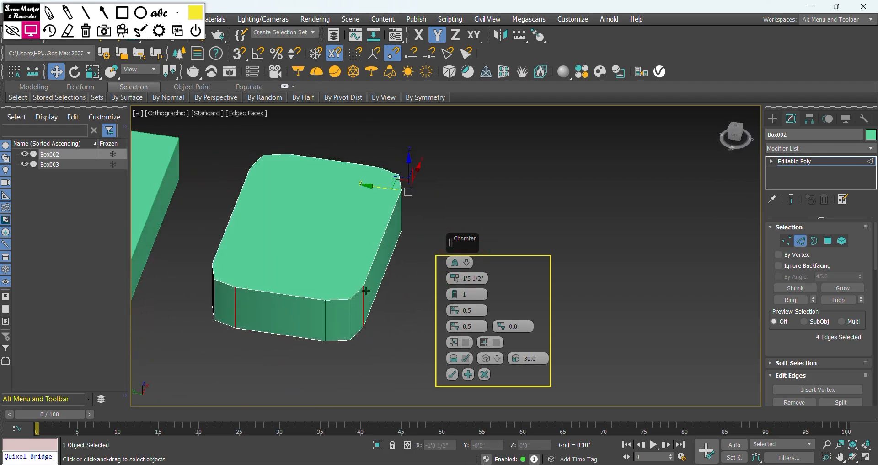
{"action": "scroll", "coordinate": [366, 290], "scroll_direction": "up", "scroll_amount": 5}
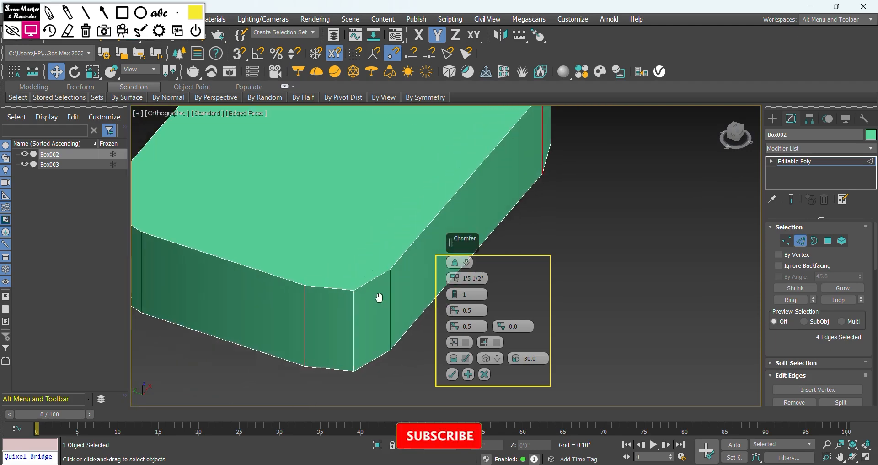
{"action": "scroll", "coordinate": [379, 297], "scroll_direction": "down", "scroll_amount": 4}
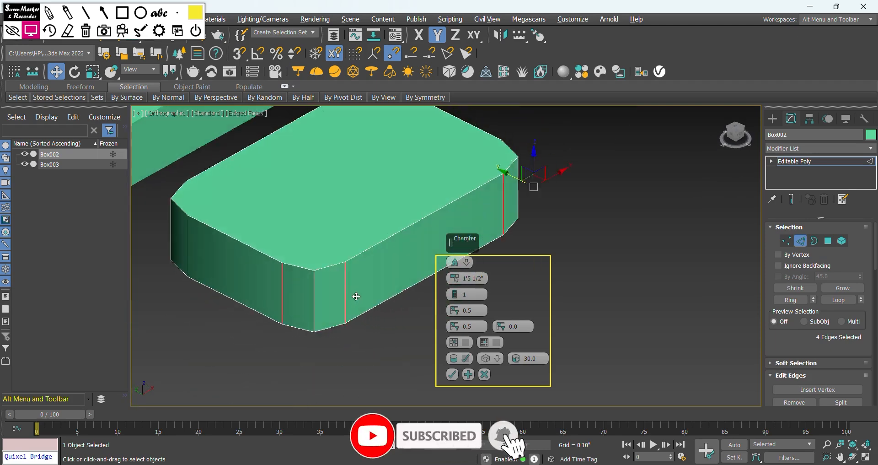
{"action": "middle_click_drag", "start_coordinate": [356, 297], "coordinate": [364, 298], "text": "alt"}
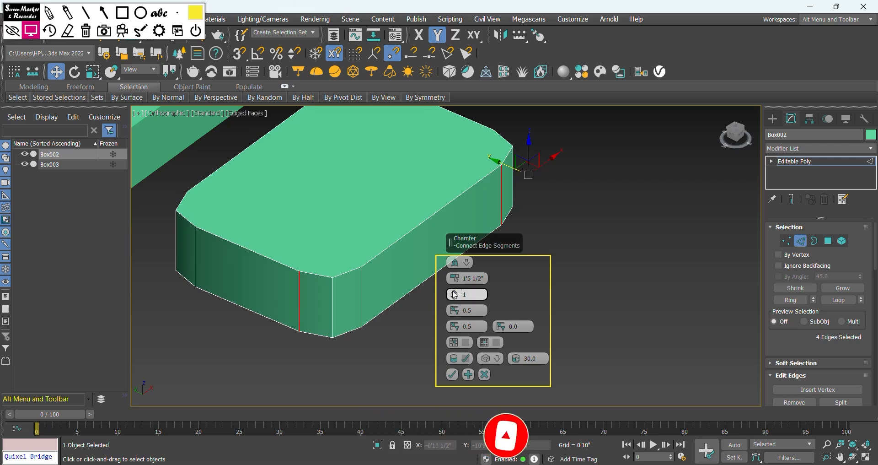
Set the chamfer's connect edge segments to 3 and apply the chamfer.
{"action": "left_click_drag", "start_coordinate": [454, 294], "coordinate": [452, 287]}
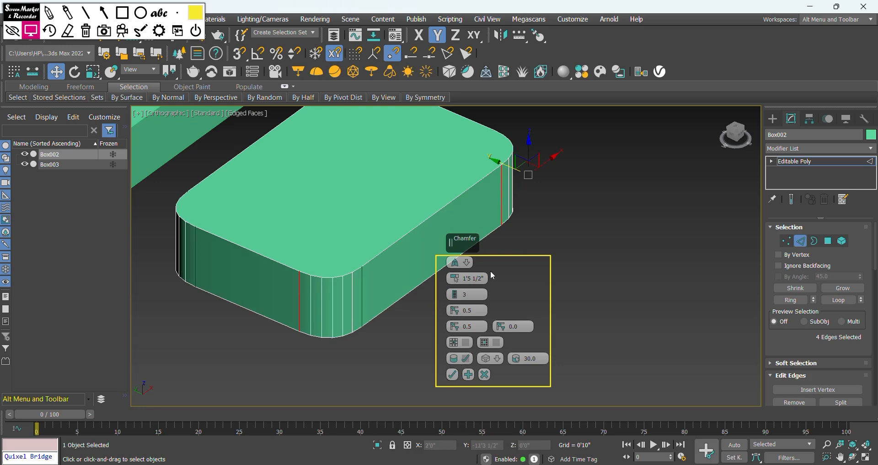
{"action": "middle_click_drag", "start_coordinate": [320, 327], "coordinate": [405, 249], "text": "alt"}
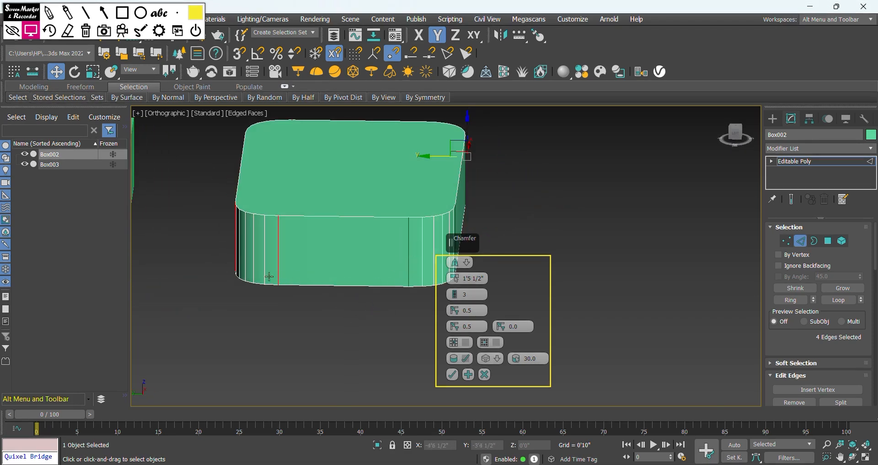
{"action": "left_click", "coordinate": [452, 373]}
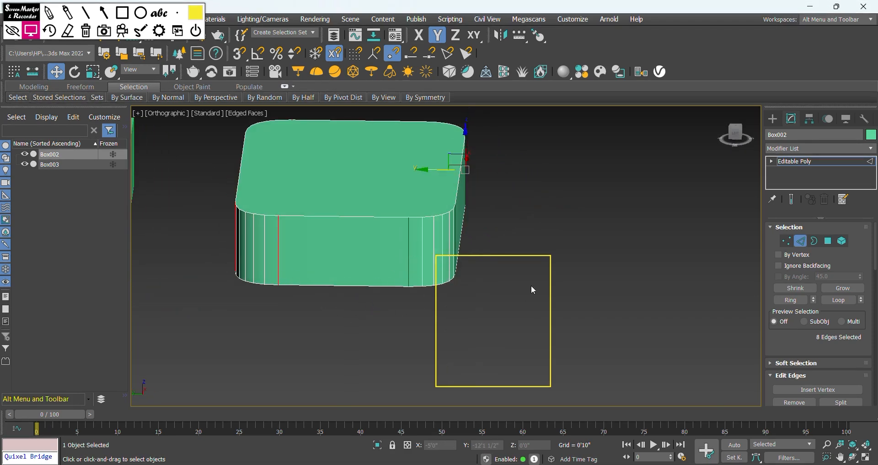
Hide the screen marker, leave edge editing, turn off the edged-faces display and select the whole rounded box.
{"action": "left_click", "coordinate": [13, 31]}
{"action": "scroll", "coordinate": [501, 280], "scroll_direction": "down", "scroll_amount": 4}
{"action": "middle_click_drag", "start_coordinate": [507, 287], "coordinate": [484, 271], "text": "alt"}
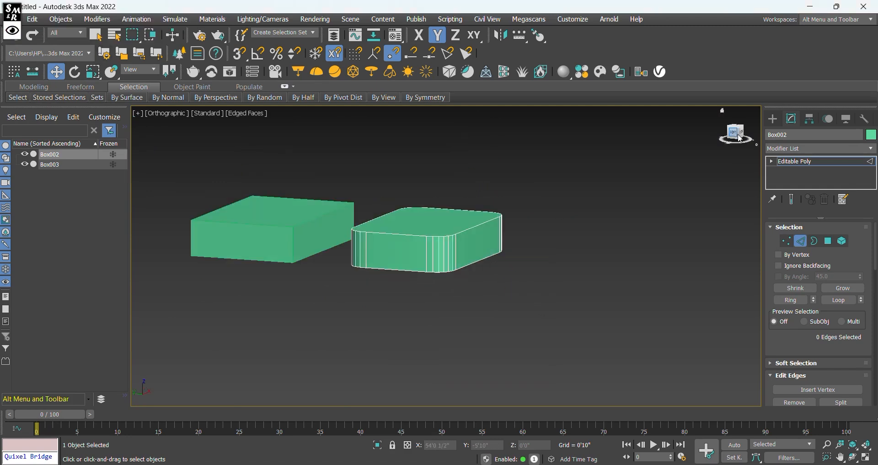
{"action": "left_click", "coordinate": [772, 119]}
{"action": "left_click", "coordinate": [641, 314]}
{"action": "key", "text": "F4"}
{"action": "left_click", "coordinate": [434, 223]}
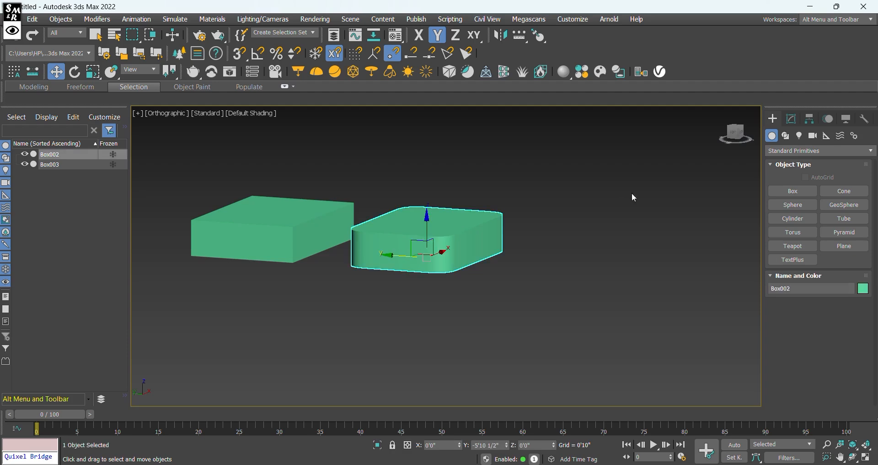
Move the rounded box along Y in the Top view until it almost touches the plain box, and compare their corners.
{"action": "key", "text": "t"}
{"action": "scroll", "coordinate": [405, 382], "scroll_direction": "down", "scroll_amount": 4}
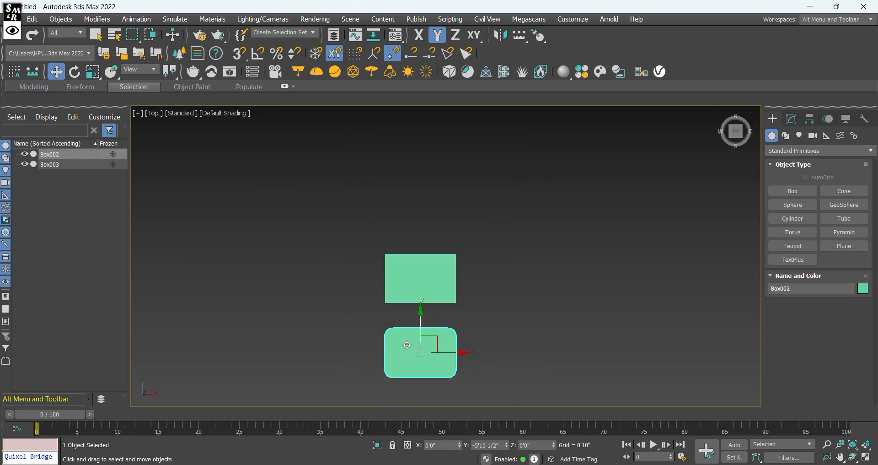
{"action": "scroll", "coordinate": [392, 308], "scroll_direction": "up", "scroll_amount": 3}
{"action": "left_click_drag", "start_coordinate": [421, 289], "coordinate": [422, 240]}
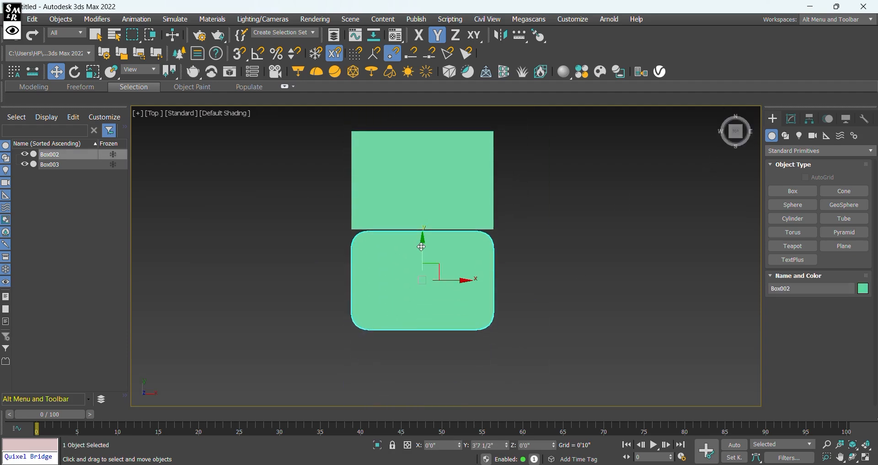
{"action": "scroll", "coordinate": [450, 224], "scroll_direction": "up", "scroll_amount": 3}
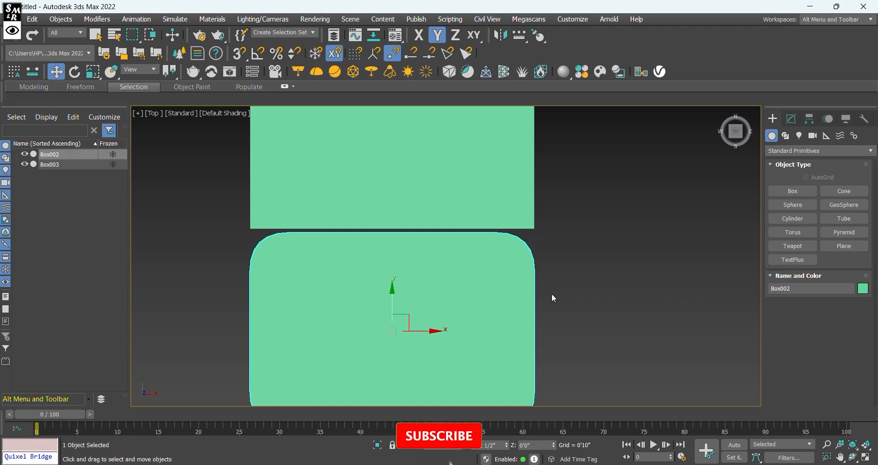
{"action": "middle_click_drag", "start_coordinate": [552, 294], "coordinate": [407, 248], "text": "alt"}
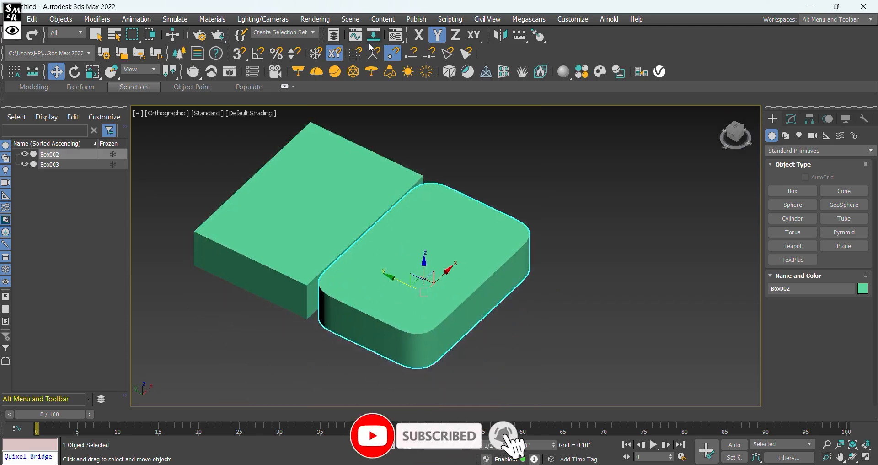
{"action": "mouse_move", "coordinate": [404, 286]}
{"action": "middle_mouse_down"}
{"action": "mouse_move", "coordinate": [425, 297]}
{"action": "mouse_move", "coordinate": [418, 288]}
{"action": "middle_mouse_up"}
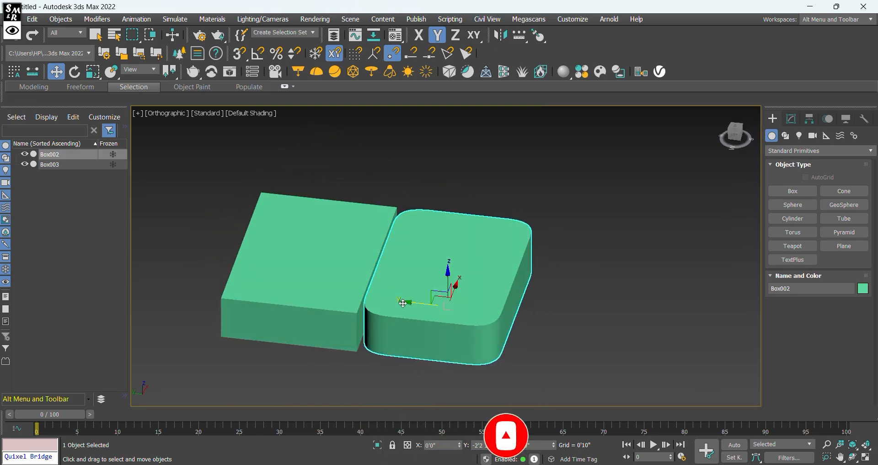
Move the rounded box away from the plain box along Y and select each box in turn to compare them.
{"action": "left_click_drag", "start_coordinate": [412, 290], "coordinate": [451, 298]}
{"action": "left_click", "coordinate": [334, 294]}
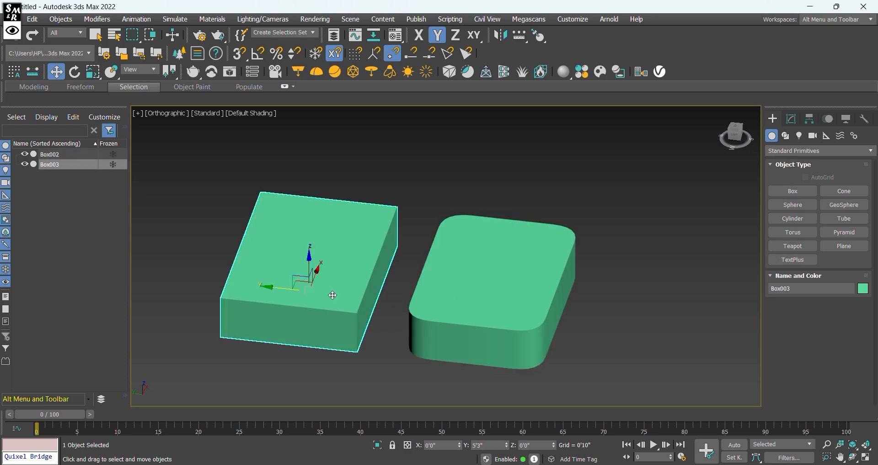
{"action": "scroll", "coordinate": [369, 273], "scroll_direction": "down", "scroll_amount": 2}
{"action": "left_click", "coordinate": [508, 265]}
{"action": "left_click", "coordinate": [382, 256]}
{"action": "left_click", "coordinate": [485, 298]}
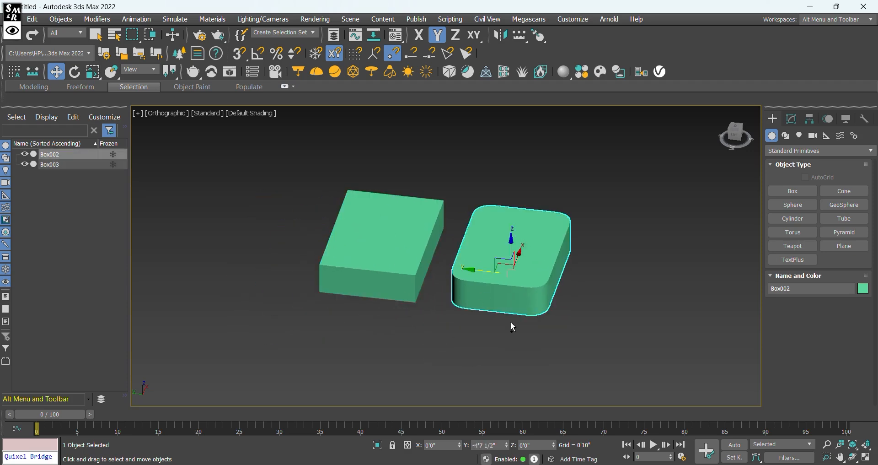
Undo the rounded box's moves along the Y axis.
{"action": "key", "text": "ctrl+z"}
{"action": "key", "text": "ctrl+y"}
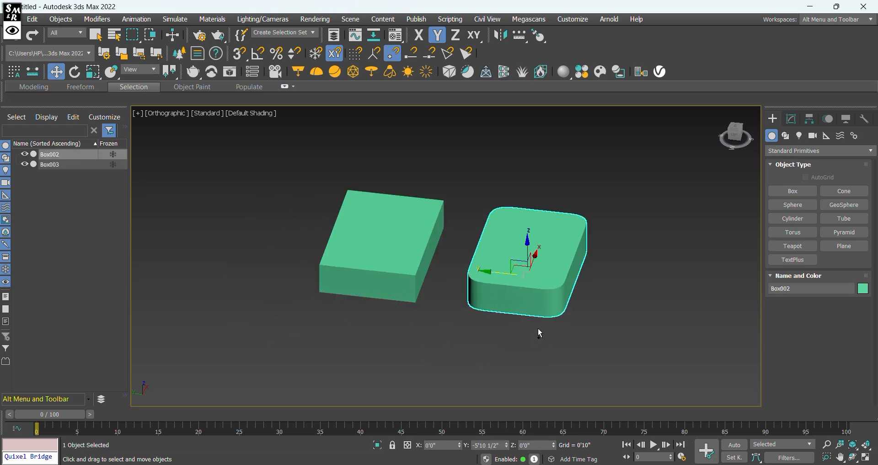
Undo the box's corner chamfer, return to edge editing with edged faces shown, and open the Chamfer settings for its four vertical edges.
{"action": "key", "text": "ctrl+z"}
{"action": "middle_click_drag", "start_coordinate": [539, 329], "coordinate": [458, 315]}
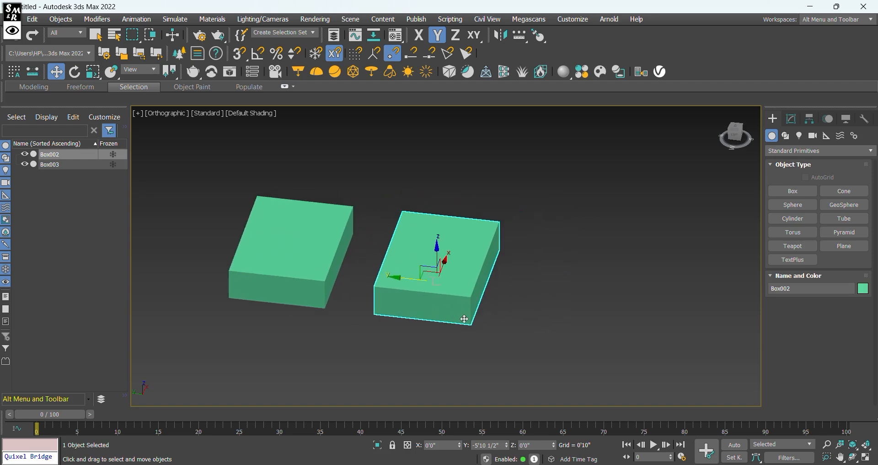
{"action": "key", "text": "2"}
{"action": "middle_click_drag", "start_coordinate": [471, 282], "coordinate": [457, 301], "text": "alt"}
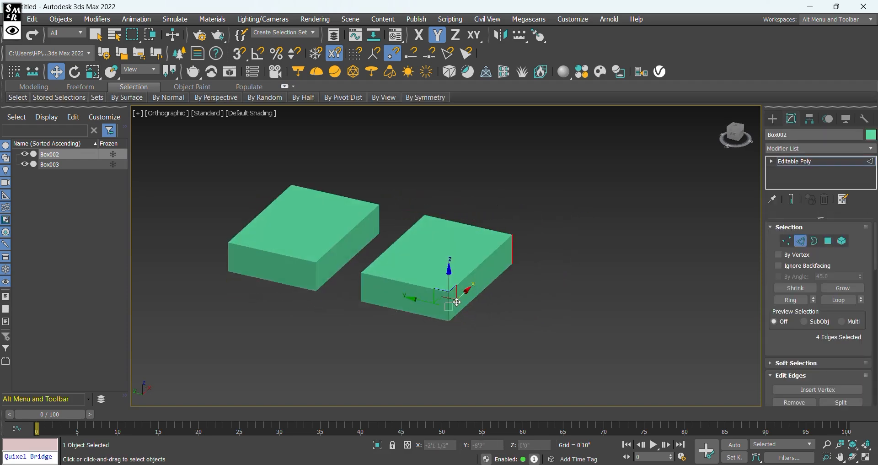
{"action": "scroll", "coordinate": [457, 301], "scroll_direction": "up", "scroll_amount": 5}
{"action": "key", "text": "F4"}
{"action": "right_click", "coordinate": [453, 270]}
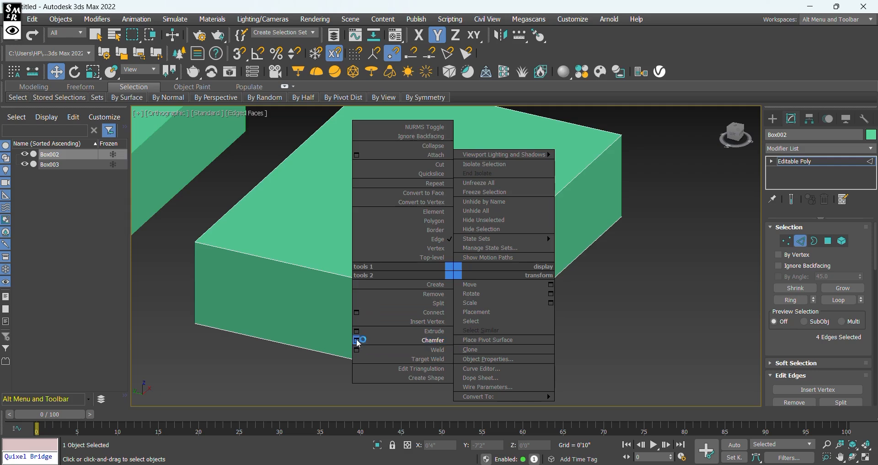
{"action": "left_click", "coordinate": [357, 340]}
{"action": "scroll", "coordinate": [309, 261], "scroll_direction": "up", "scroll_amount": 4}
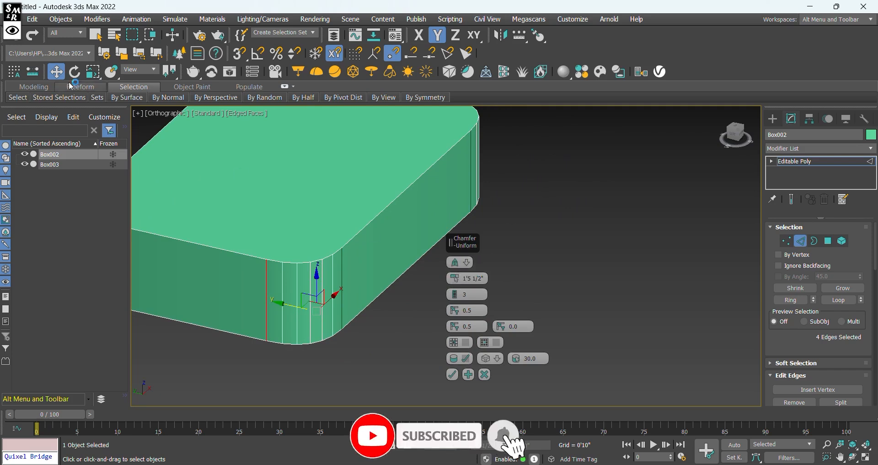
With the screen marker, outline the chamfer type option with a yellow rectangle, and hide the marker.
{"action": "left_click", "coordinate": [12, 30]}
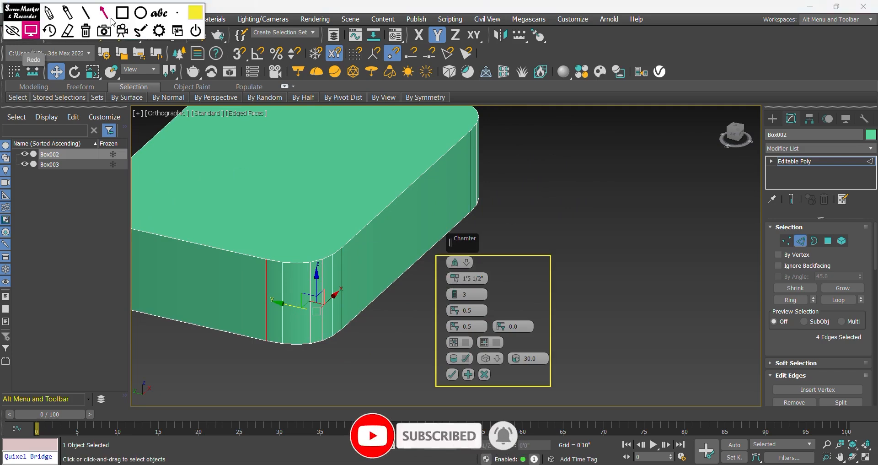
{"action": "left_click", "coordinate": [127, 15]}
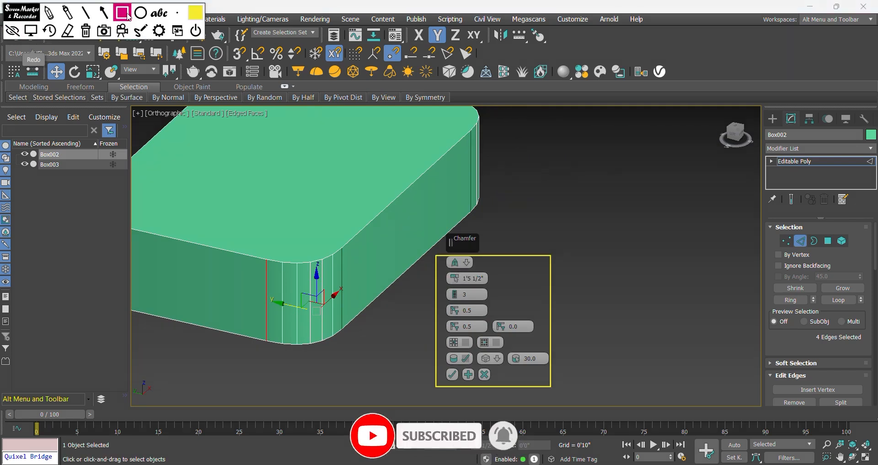
{"action": "left_click_drag", "start_coordinate": [442, 256], "coordinate": [478, 268]}
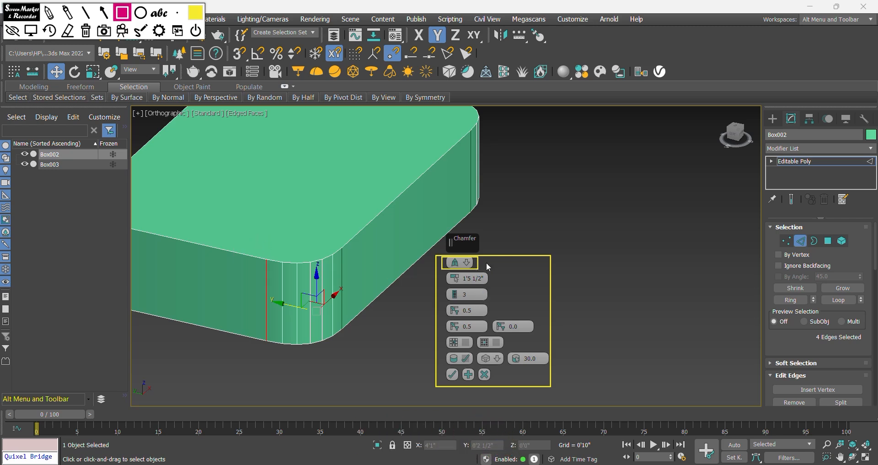
{"action": "left_click", "coordinate": [12, 31]}
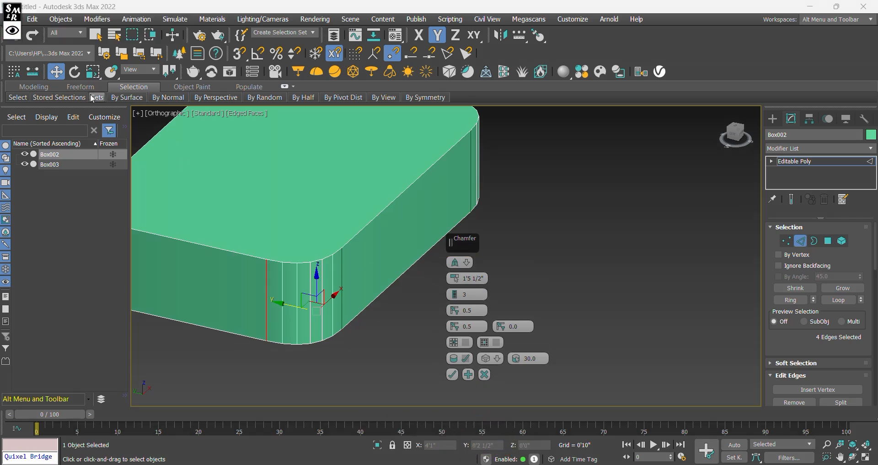
Apply a Tri chamfer with 5 segments to the box's four vertical edges.
{"action": "mouse_move", "coordinate": [390, 298]}
{"action": "middle_mouse_down"}
{"action": "mouse_move", "coordinate": [405, 317]}
{"action": "mouse_move", "coordinate": [377, 342]}
{"action": "mouse_move", "coordinate": [393, 349]}
{"action": "mouse_move", "coordinate": [355, 275]}
{"action": "middle_mouse_up"}
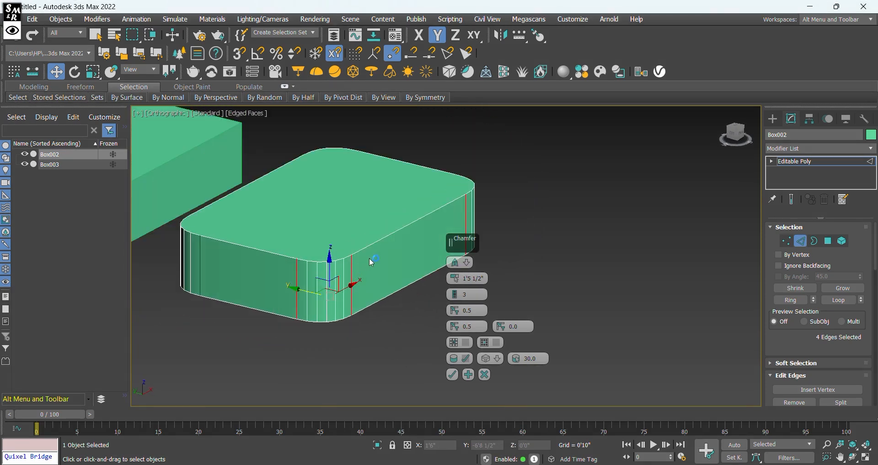
{"action": "left_click", "coordinate": [466, 262]}
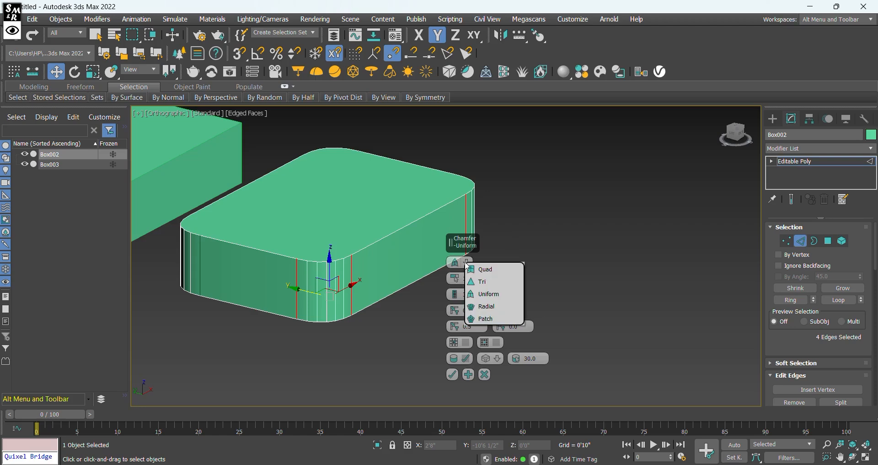
{"action": "left_click", "coordinate": [493, 284]}
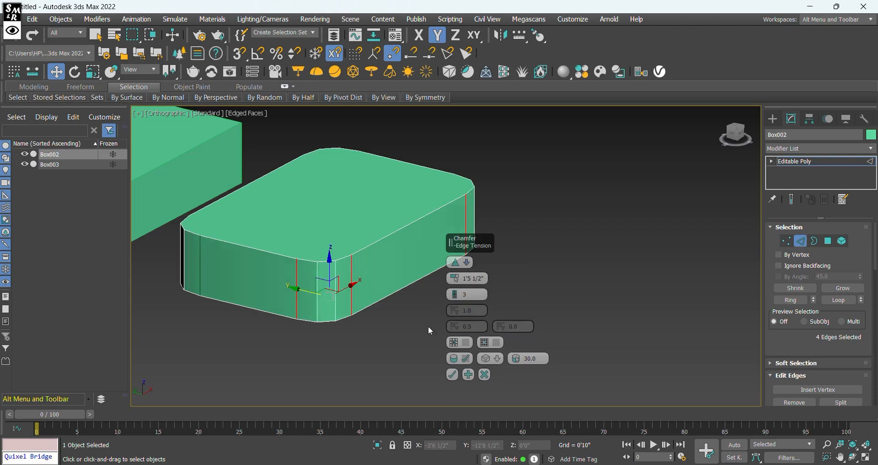
{"action": "middle_click_drag", "start_coordinate": [428, 325], "coordinate": [393, 388], "text": "alt"}
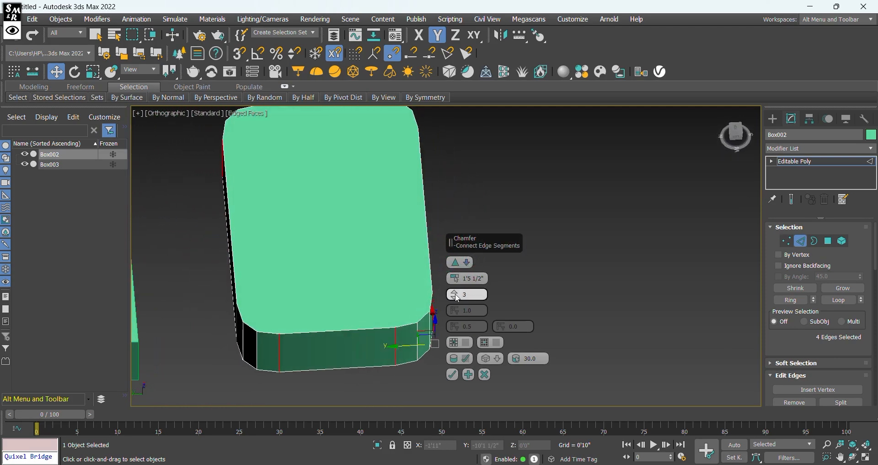
{"action": "left_click_drag", "start_coordinate": [458, 298], "coordinate": [459, 288]}
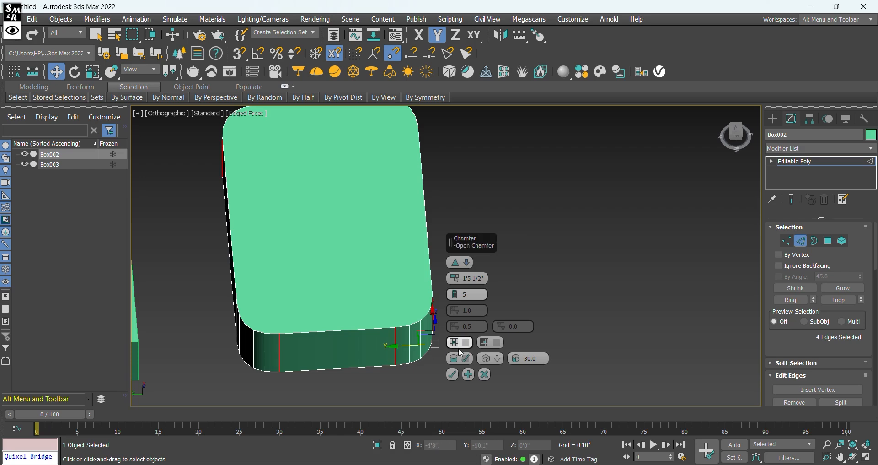
{"action": "left_click", "coordinate": [452, 374]}
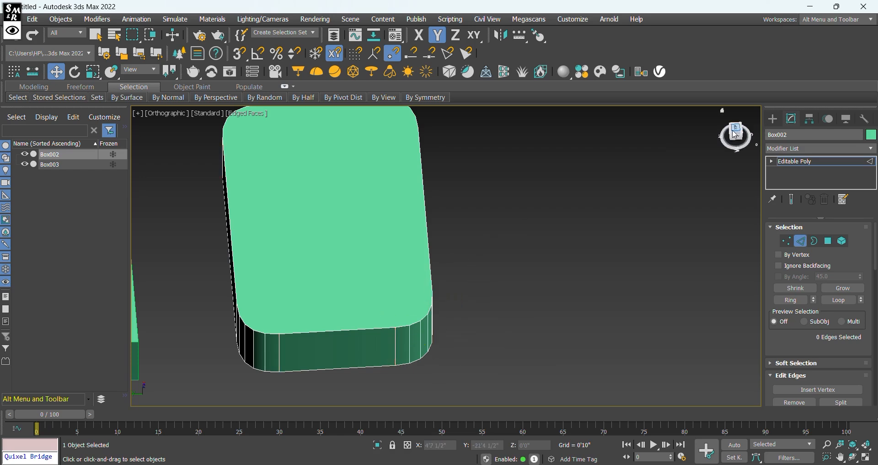
Leave edge editing, deselect the box and examine its chamfered corner up close from the top.
{"action": "left_click", "coordinate": [773, 120]}
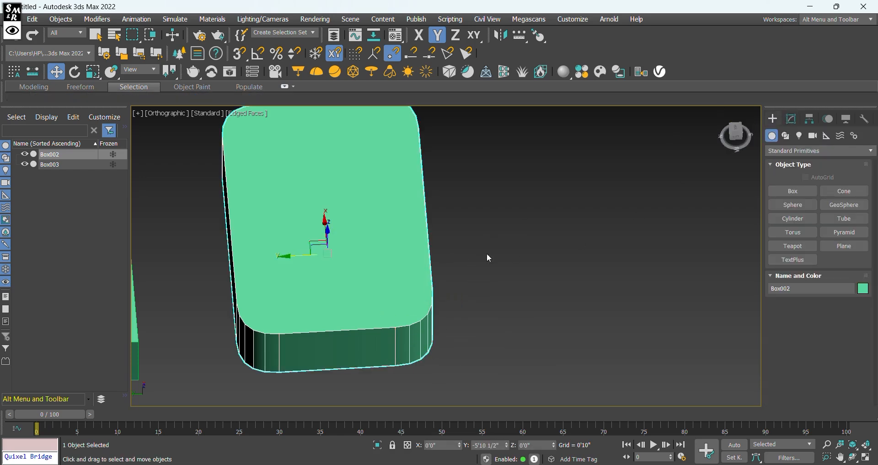
{"action": "left_click", "coordinate": [737, 132]}
{"action": "left_click", "coordinate": [544, 288]}
{"action": "scroll", "coordinate": [238, 168], "scroll_direction": "up", "scroll_amount": 5}
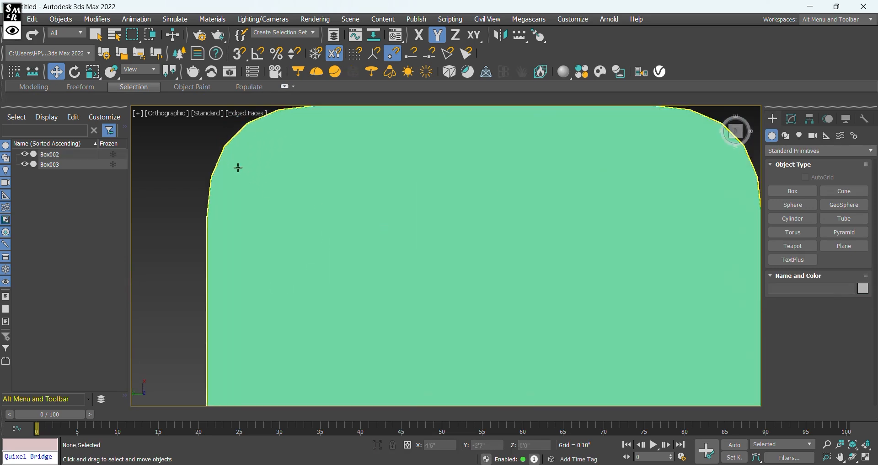
{"action": "middle_click_drag", "start_coordinate": [238, 167], "coordinate": [297, 265]}
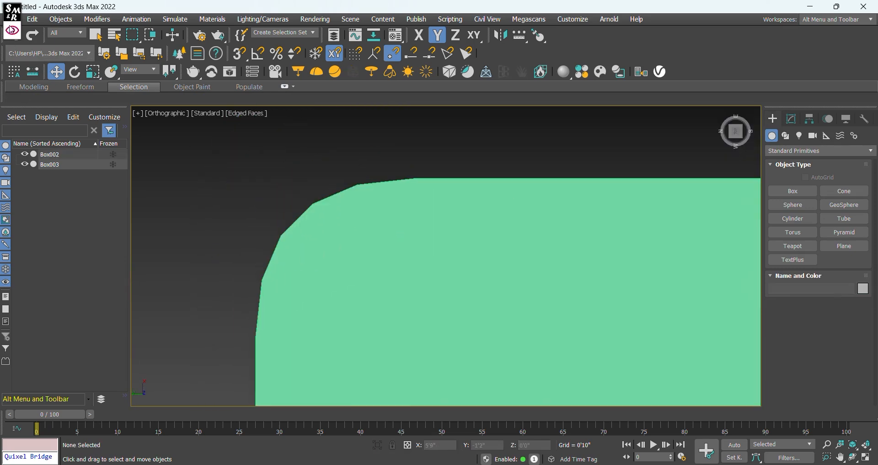
Trace the faceted corner's outline with the screen marker's yellow highlighter, undo the strokes and return to normal pointer mode.
{"action": "left_click", "coordinate": [13, 30]}
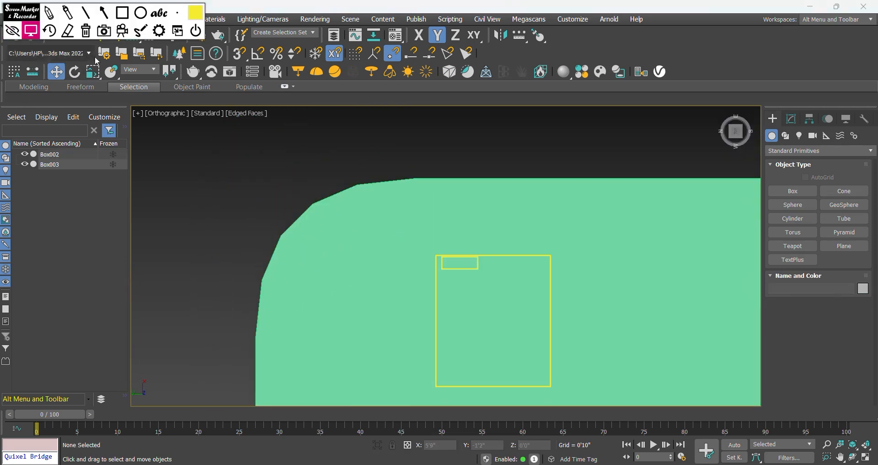
{"action": "left_click", "coordinate": [67, 13]}
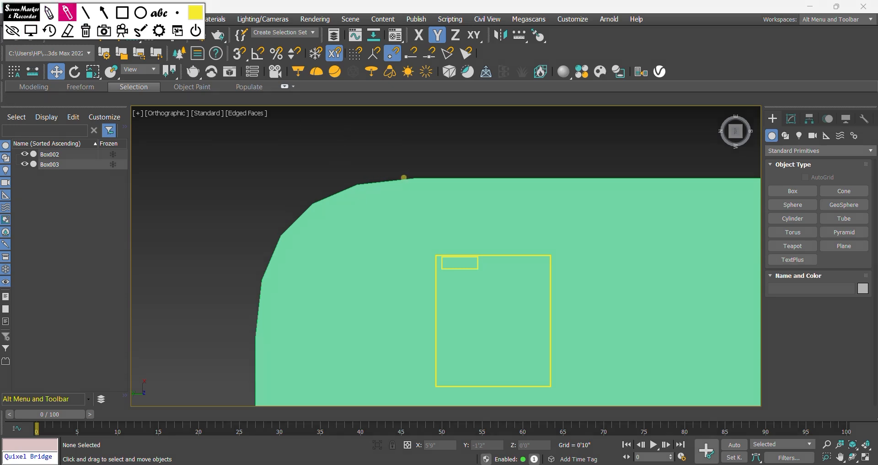
{"action": "mouse_move", "coordinate": [415, 178]}
{"action": "left_mouse_down"}
{"action": "mouse_move", "coordinate": [350, 182]}
{"action": "mouse_move", "coordinate": [284, 241]}
{"action": "mouse_move", "coordinate": [261, 287]}
{"action": "mouse_move", "coordinate": [256, 335]}
{"action": "left_mouse_up"}
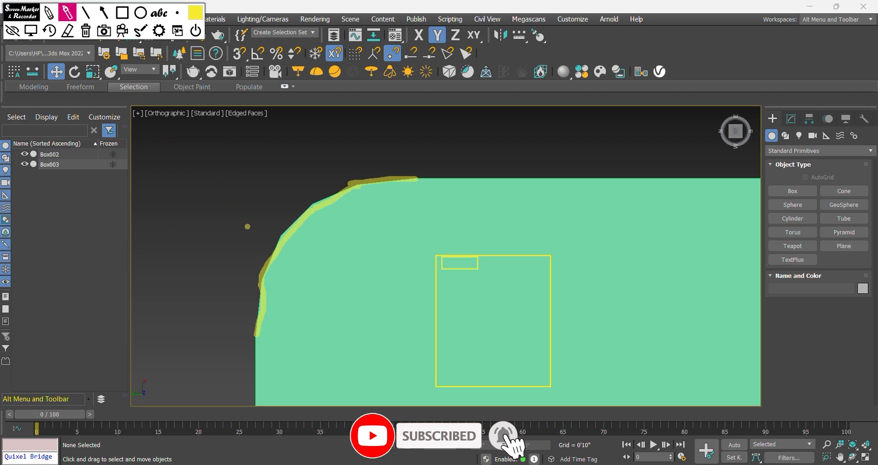
{"action": "left_click", "coordinate": [48, 31]}
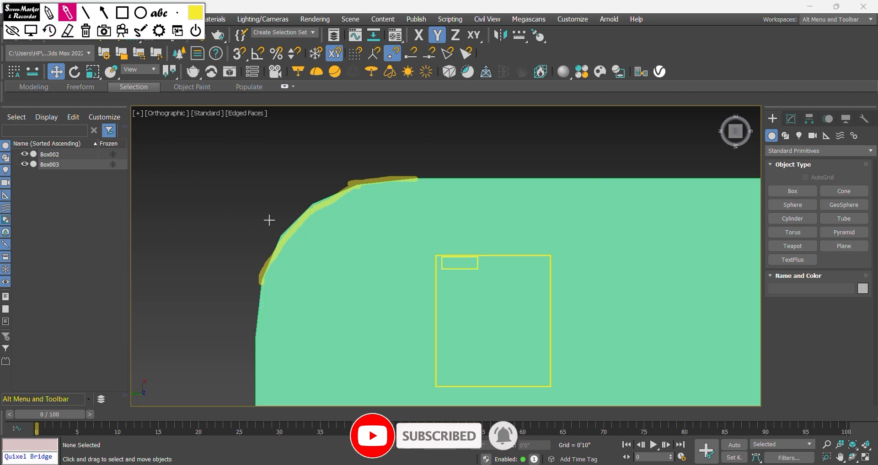
{"action": "left_click", "coordinate": [49, 31]}
{"action": "left_click", "coordinate": [49, 31]}
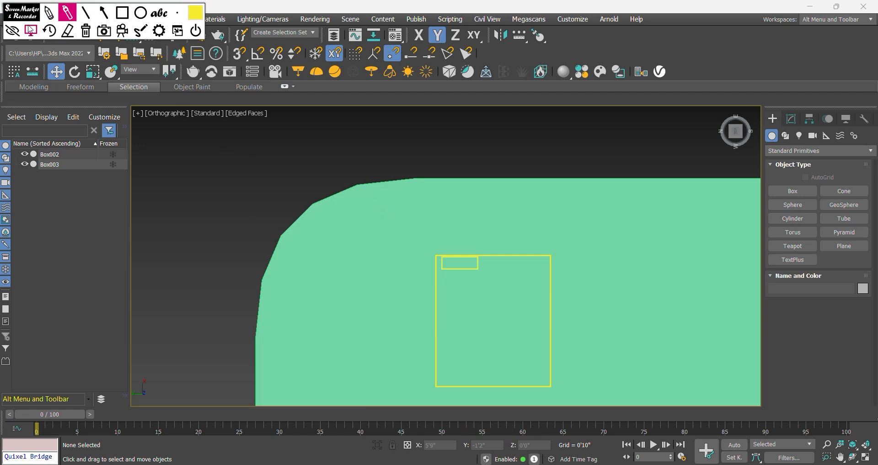
{"action": "left_click", "coordinate": [30, 31]}
Undo the Tri chamfer back to the square-cornered box with its vertical edges selected.
{"action": "scroll", "coordinate": [314, 204], "scroll_direction": "down", "scroll_amount": 5}
{"action": "mouse_move", "coordinate": [353, 219]}
{"action": "middle_mouse_down", "text": "alt"}
{"action": "mouse_move", "coordinate": [310, 169]}
{"action": "mouse_move", "coordinate": [325, 194]}
{"action": "mouse_move", "coordinate": [352, 199]}
{"action": "middle_mouse_up", "text": "alt"}
{"action": "key", "text": "ctrl+z"}
{"action": "key", "text": "ctrl+z"}
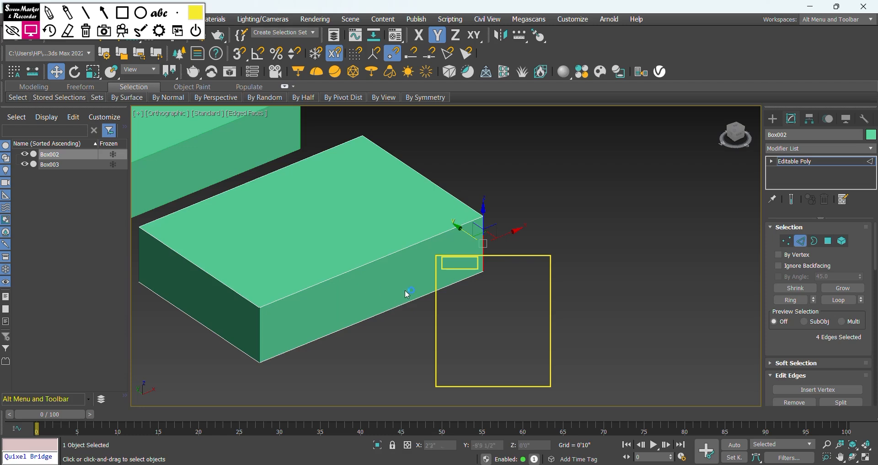
Open the Chamfer settings for the four selected edges and set the chamfer type to Uniform.
{"action": "right_click", "coordinate": [400, 240]}
{"action": "left_click", "coordinate": [299, 308]}
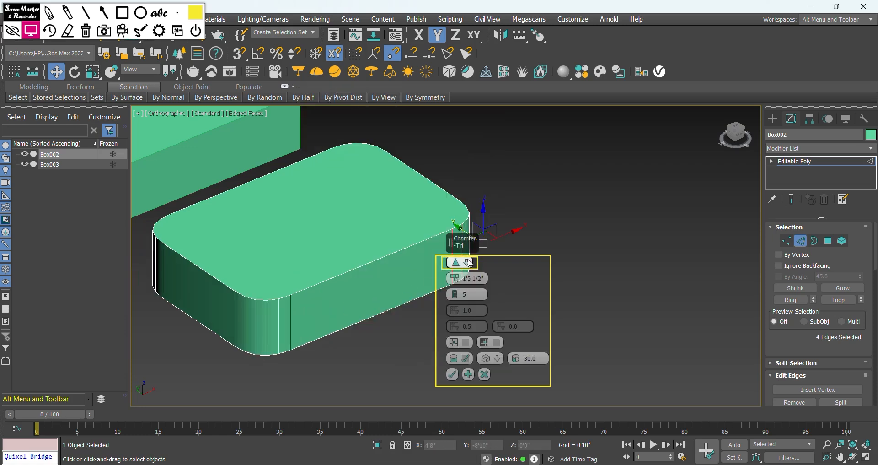
{"action": "left_click", "coordinate": [469, 263]}
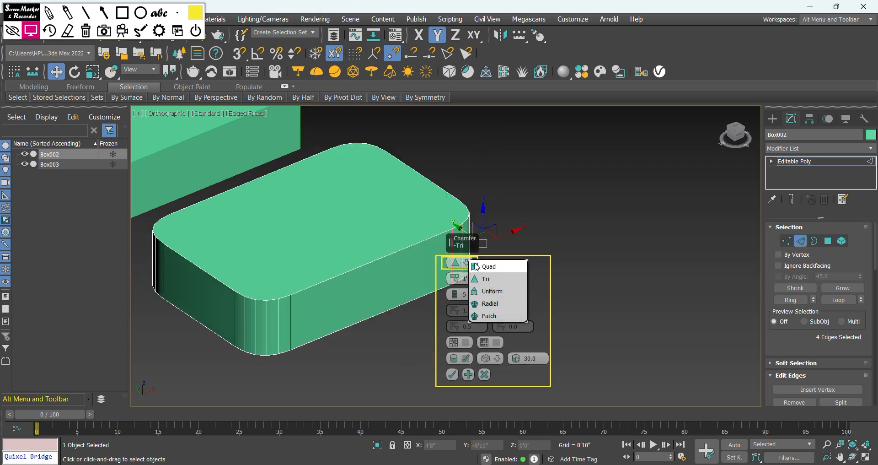
{"action": "left_click", "coordinate": [499, 295]}
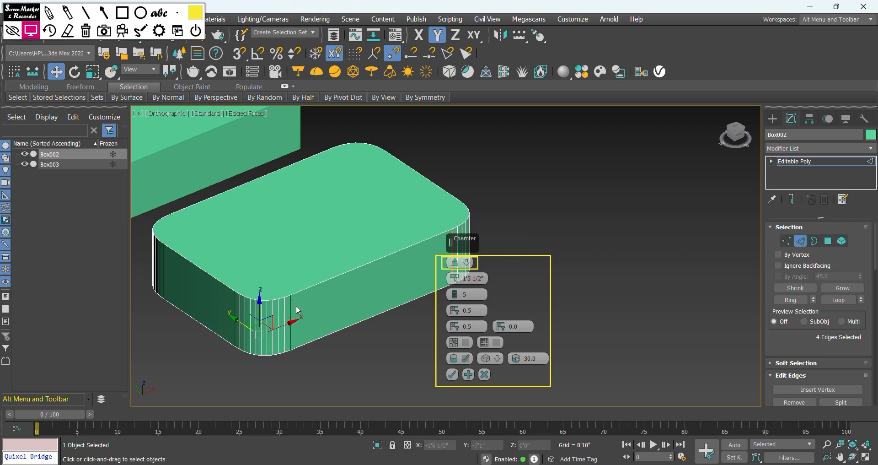
Preview the Radial and Patch chamfer types on the box's corners and compare their shapes.
{"action": "left_click", "coordinate": [467, 263]}
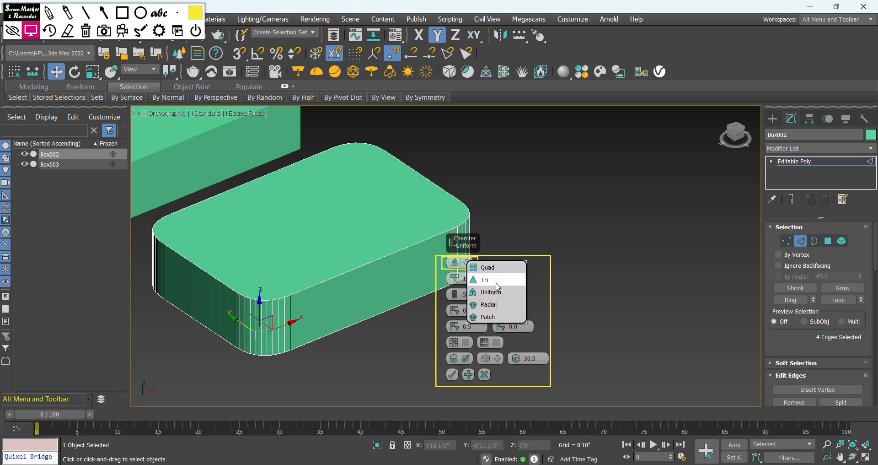
{"action": "left_click", "coordinate": [497, 309]}
{"action": "mouse_move", "coordinate": [323, 319]}
{"action": "middle_mouse_down", "text": "alt"}
{"action": "mouse_move", "coordinate": [276, 317]}
{"action": "mouse_move", "coordinate": [284, 295]}
{"action": "mouse_move", "coordinate": [325, 345]}
{"action": "mouse_move", "coordinate": [306, 280]}
{"action": "mouse_move", "coordinate": [294, 320]}
{"action": "mouse_move", "coordinate": [311, 311]}
{"action": "middle_mouse_up", "text": "alt"}
{"action": "left_click", "coordinate": [466, 262]}
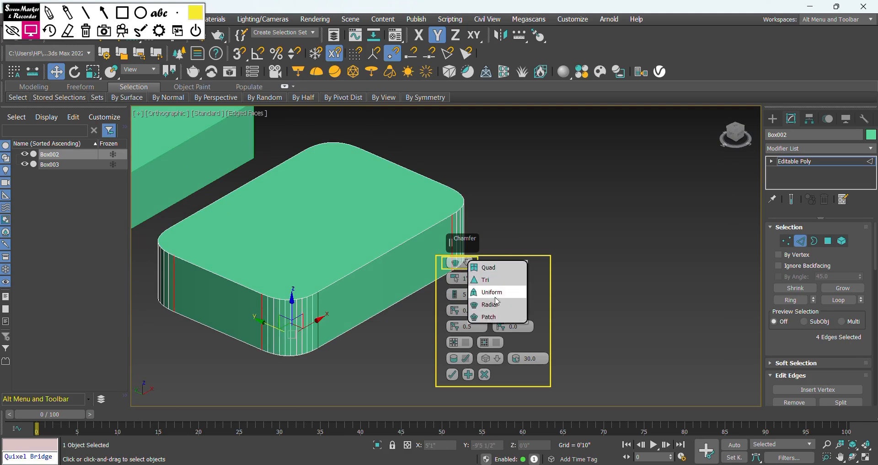
{"action": "left_click", "coordinate": [490, 317]}
{"action": "middle_click_drag", "start_coordinate": [325, 339], "coordinate": [283, 331], "text": "alt"}
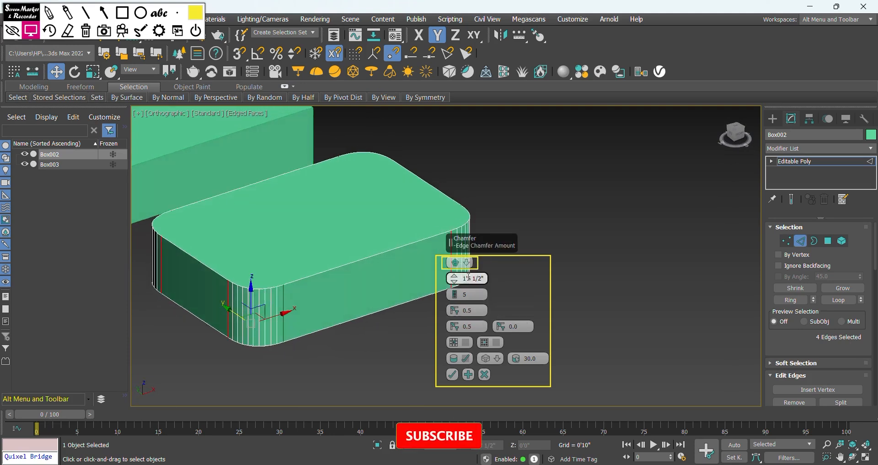
Set the chamfer type to Quad, with an amount of 1'9" and 0 connect edge segments.
{"action": "left_click", "coordinate": [466, 262]}
{"action": "middle_click_drag", "start_coordinate": [333, 339], "coordinate": [422, 354], "text": "alt"}
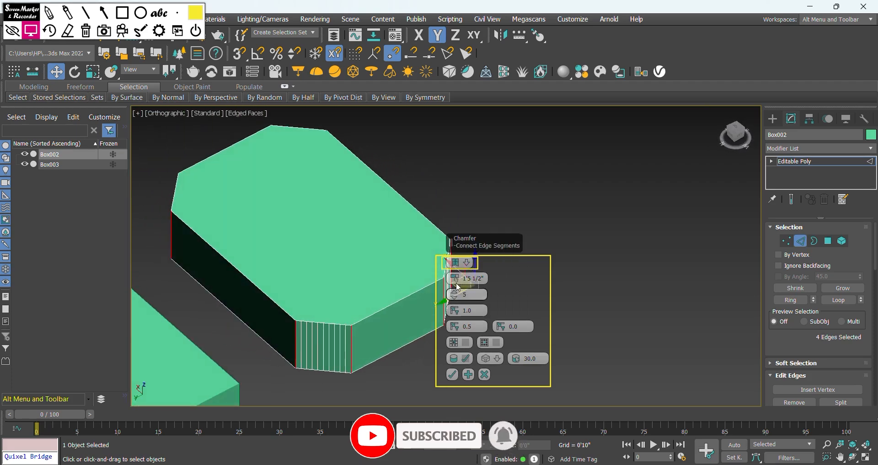
{"action": "mouse_move", "coordinate": [454, 278]}
{"action": "left_mouse_down"}
{"action": "mouse_move", "coordinate": [450, 238]}
{"action": "mouse_move", "coordinate": [451, 262]}
{"action": "left_mouse_up"}
{"action": "left_click_drag", "start_coordinate": [454, 295], "coordinate": [451, 269]}
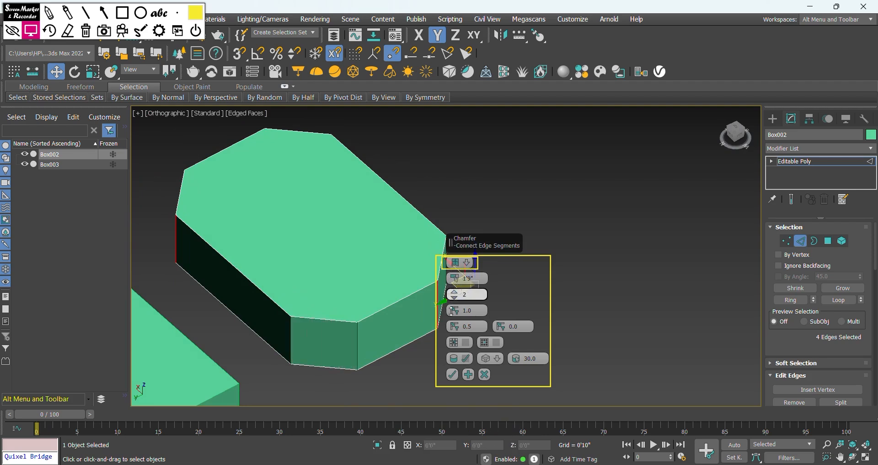
Try the Radial chamfer type with an amount of 1'11 1/2", and cancel the chamfer.
{"action": "left_click", "coordinate": [467, 262]}
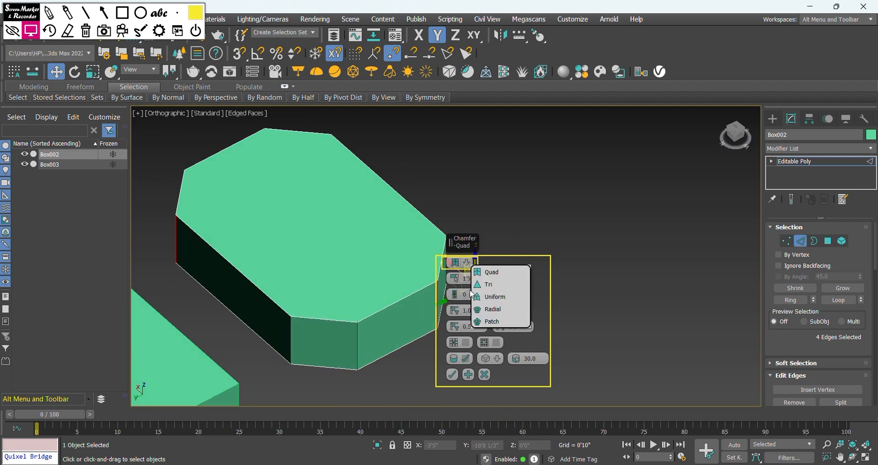
{"action": "left_click", "coordinate": [492, 309]}
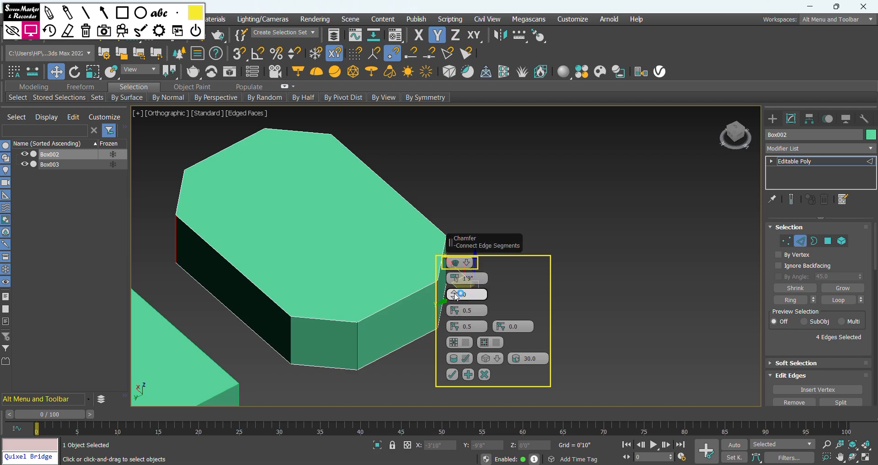
{"action": "left_click_drag", "start_coordinate": [455, 294], "coordinate": [454, 276]}
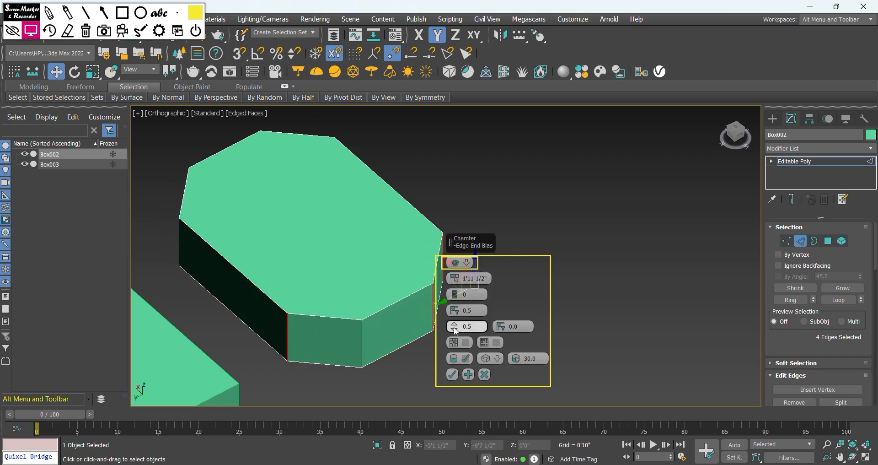
{"action": "left_click", "coordinate": [485, 379]}
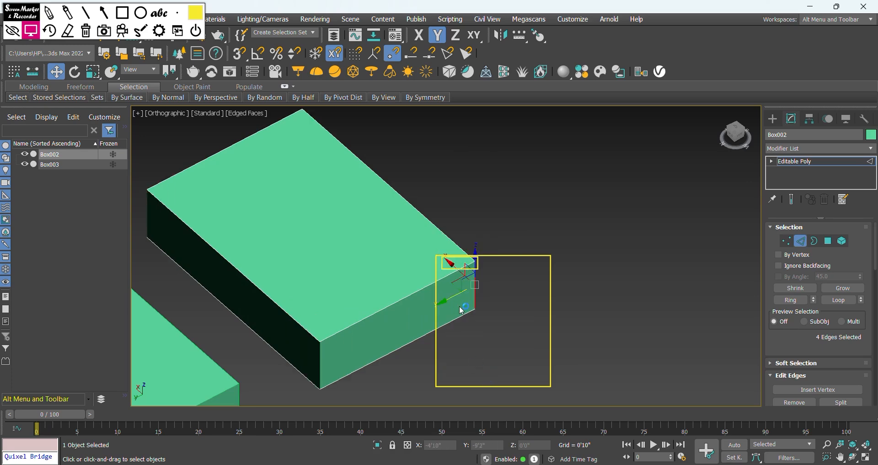
Examine the box slabs and the four selected vertical corner edges from several angles.
{"action": "middle_click_drag", "start_coordinate": [462, 309], "coordinate": [434, 304], "text": "alt"}
{"action": "left_click", "coordinate": [26, 31]}
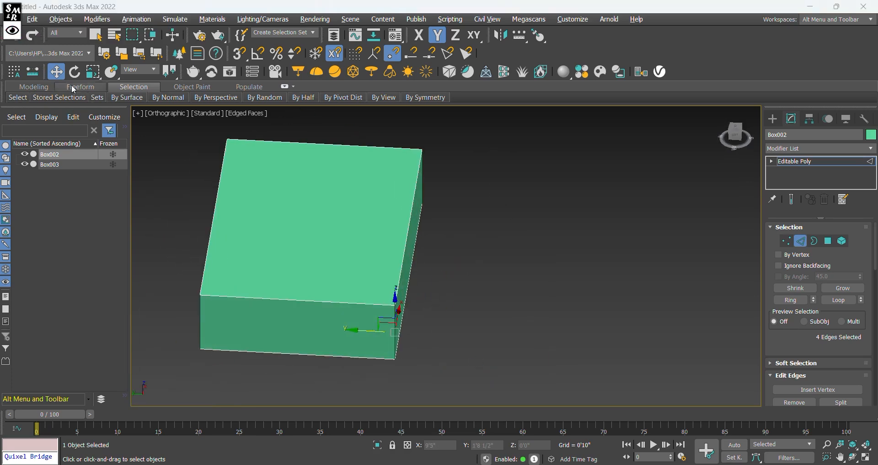
{"action": "mouse_move", "coordinate": [512, 303]}
{"action": "middle_mouse_down", "text": "alt"}
{"action": "mouse_move", "coordinate": [378, 308]}
{"action": "mouse_move", "coordinate": [389, 324]}
{"action": "middle_mouse_up", "text": "alt"}
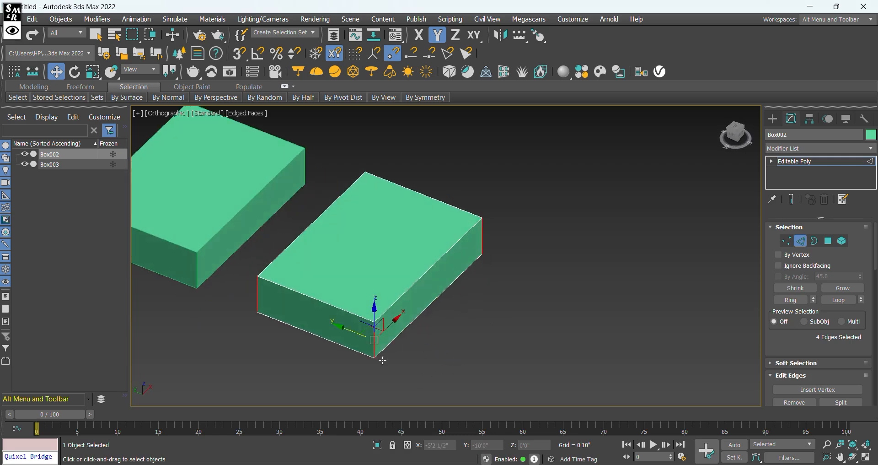
{"action": "middle_click_drag", "start_coordinate": [416, 365], "coordinate": [388, 356], "text": "alt"}
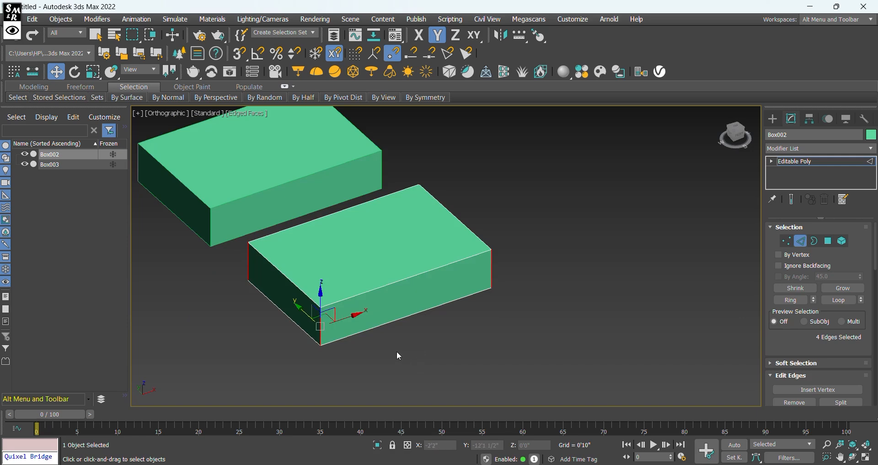
{"action": "middle_click_drag", "start_coordinate": [397, 350], "coordinate": [358, 352], "text": "alt"}
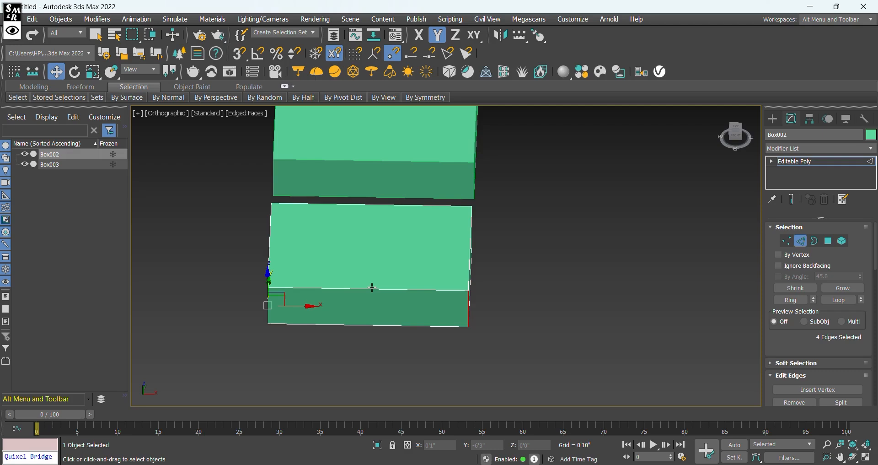
{"action": "middle_click_drag", "start_coordinate": [414, 290], "coordinate": [390, 365], "text": "alt"}
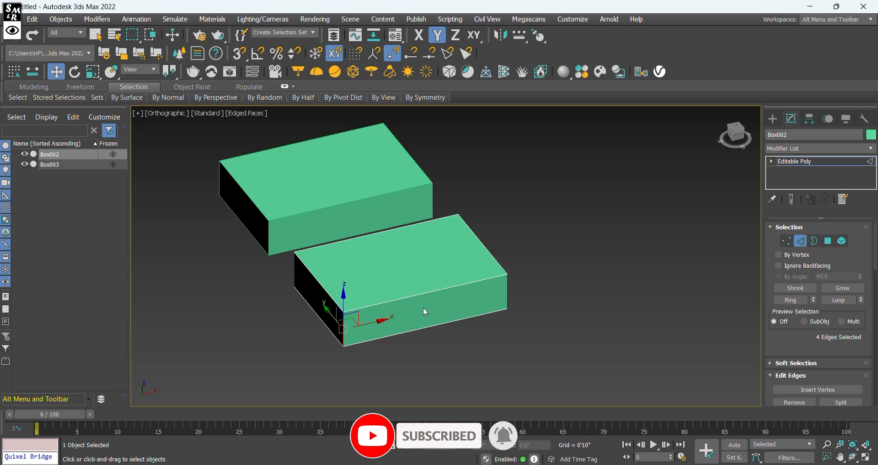
{"action": "scroll", "coordinate": [423, 308], "scroll_direction": "down", "scroll_amount": 2}
{"action": "middle_click_drag", "start_coordinate": [399, 308], "coordinate": [426, 326], "text": "alt"}
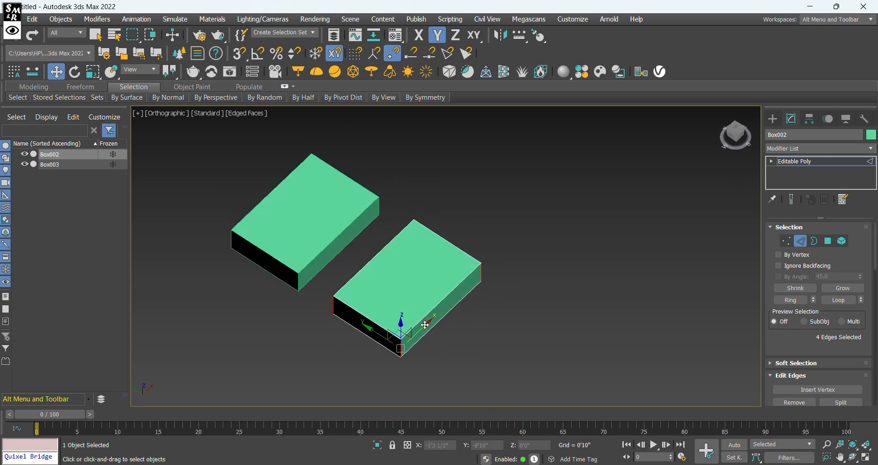
Create a plane about 18'5" long and 15'6" wide beside the boxes, with 1 length segment and 1 width segment.
{"action": "left_click", "coordinate": [729, 144]}
{"action": "left_click", "coordinate": [772, 119]}
{"action": "middle_click_drag", "start_coordinate": [666, 291], "coordinate": [496, 291]}
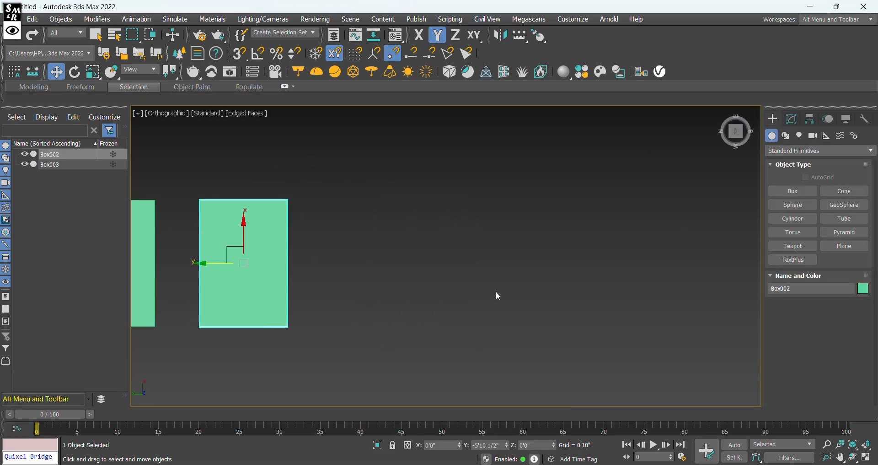
{"action": "left_click", "coordinate": [845, 246]}
{"action": "left_click_drag", "start_coordinate": [369, 181], "coordinate": [590, 368]}
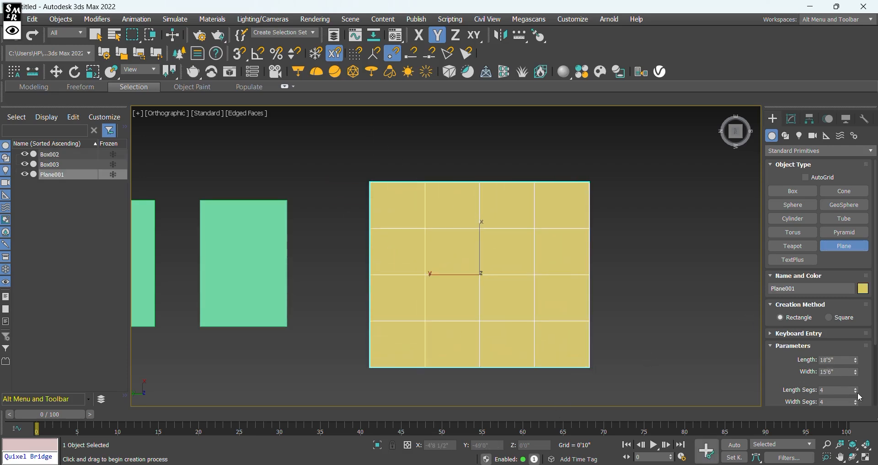
{"action": "left_click_drag", "start_coordinate": [859, 393], "coordinate": [859, 398]}
{"action": "scroll", "coordinate": [859, 398], "scroll_direction": "down", "scroll_amount": 1}
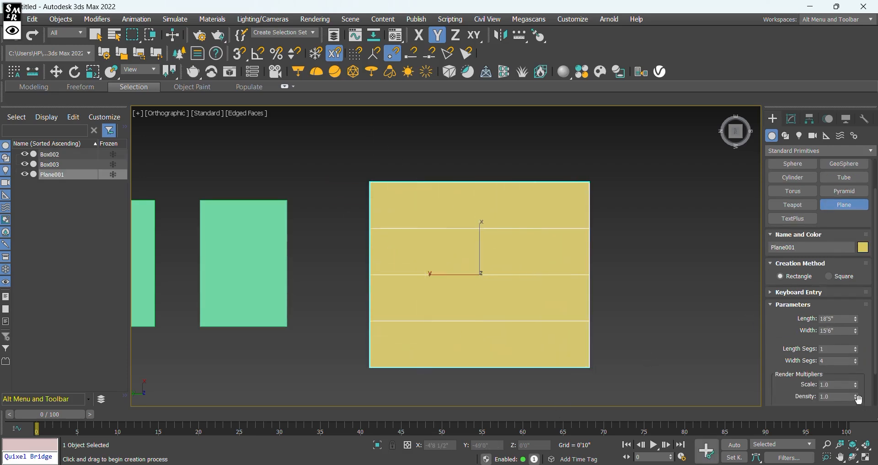
{"action": "left_click_drag", "start_coordinate": [856, 363], "coordinate": [856, 412]}
{"action": "right_click", "coordinate": [486, 225]}
Convert the plane to an Editable Poly.
{"action": "right_click", "coordinate": [485, 225]}
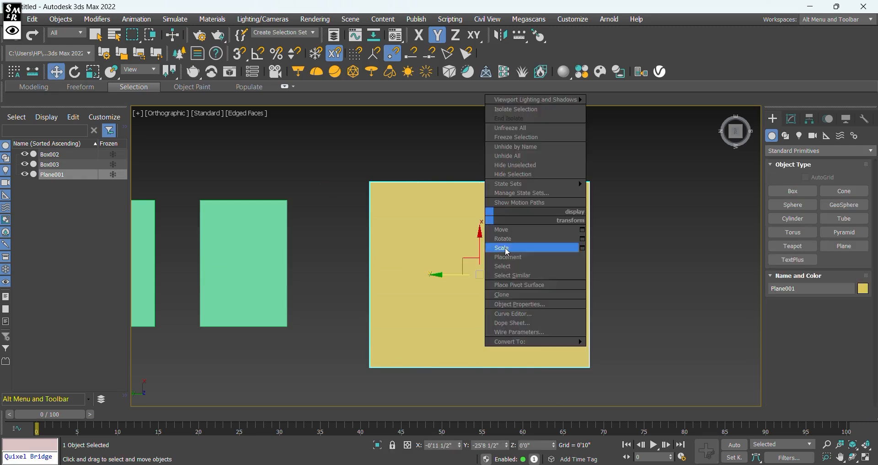
{"action": "mouse_move", "coordinate": [535, 341]}
{"action": "left_click", "coordinate": [624, 350]}
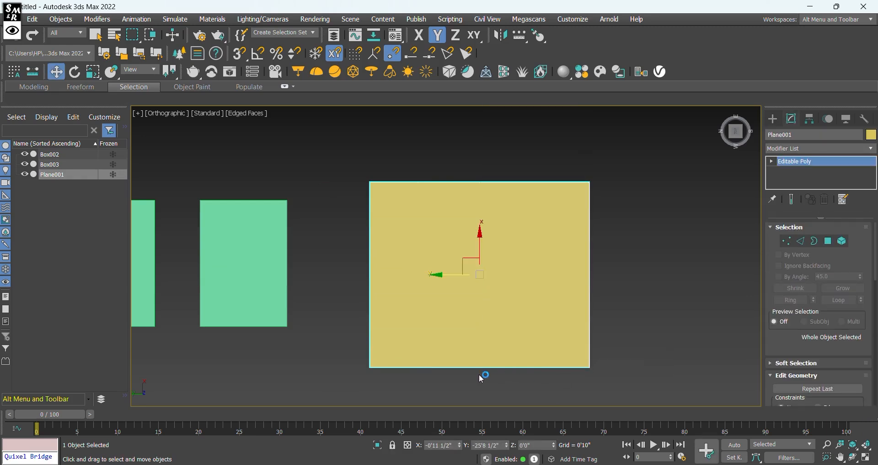
Select two opposite border edges of the plane and connect them with 1 segment through the middle.
{"action": "key", "text": "2"}
{"action": "left_click_drag", "start_coordinate": [485, 166], "coordinate": [486, 166]}
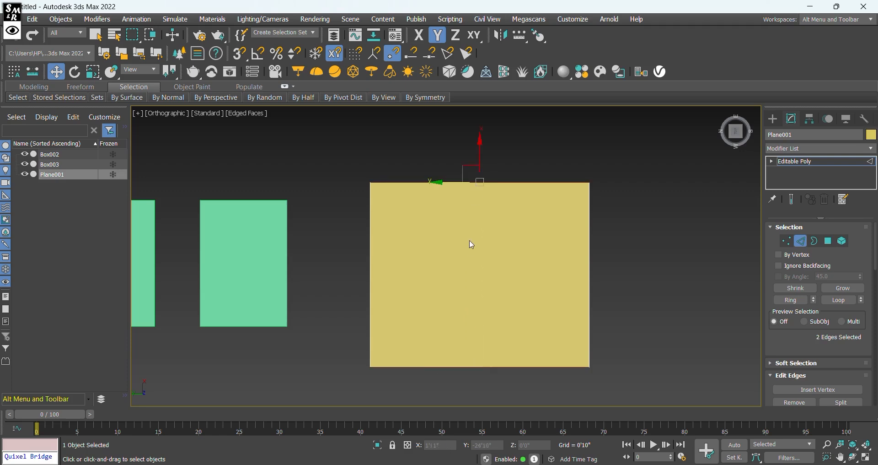
{"action": "right_click", "coordinate": [469, 251]}
{"action": "left_click", "coordinate": [368, 289]}
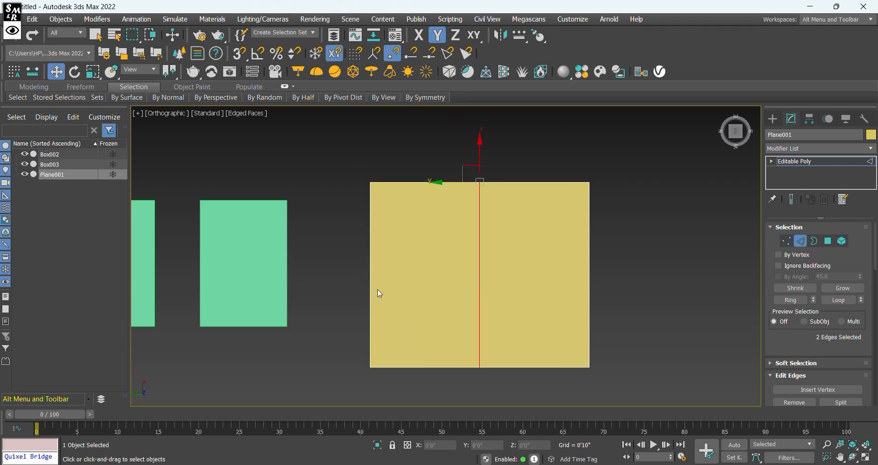
{"action": "middle_click_drag", "start_coordinate": [366, 322], "coordinate": [337, 317]}
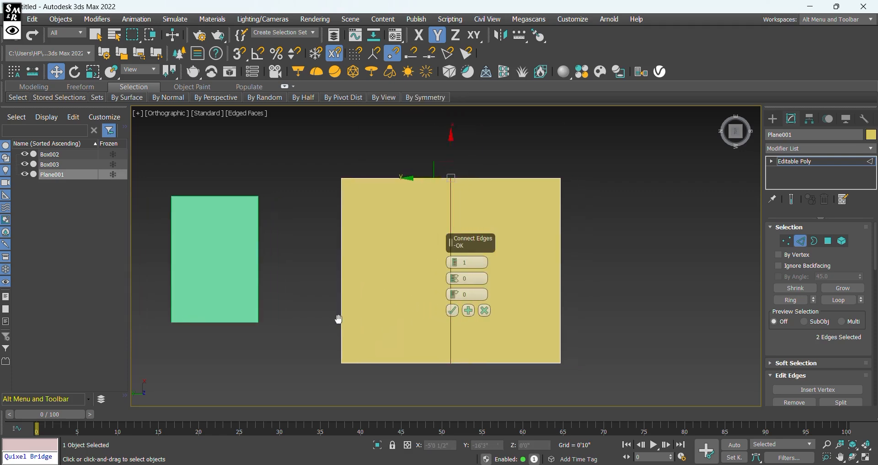
{"action": "left_click", "coordinate": [453, 311]}
Open the Chamfer settings for the plane's centre edge and set the edge chamfer amount to 2'6".
{"action": "middle_click_drag", "start_coordinate": [439, 284], "coordinate": [418, 287]}
{"action": "right_click", "coordinate": [442, 243]}
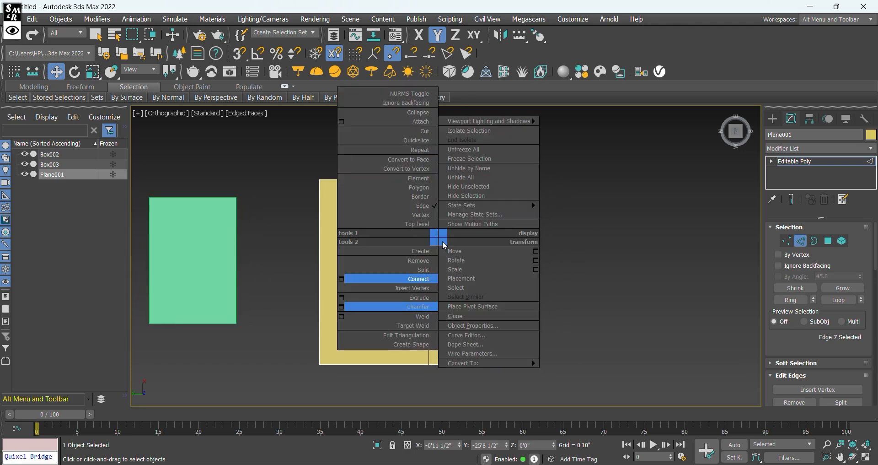
{"action": "left_click", "coordinate": [343, 313]}
{"action": "middle_click_drag", "start_coordinate": [344, 313], "coordinate": [268, 276]}
{"action": "middle_click_drag", "start_coordinate": [363, 358], "coordinate": [370, 194], "text": "alt"}
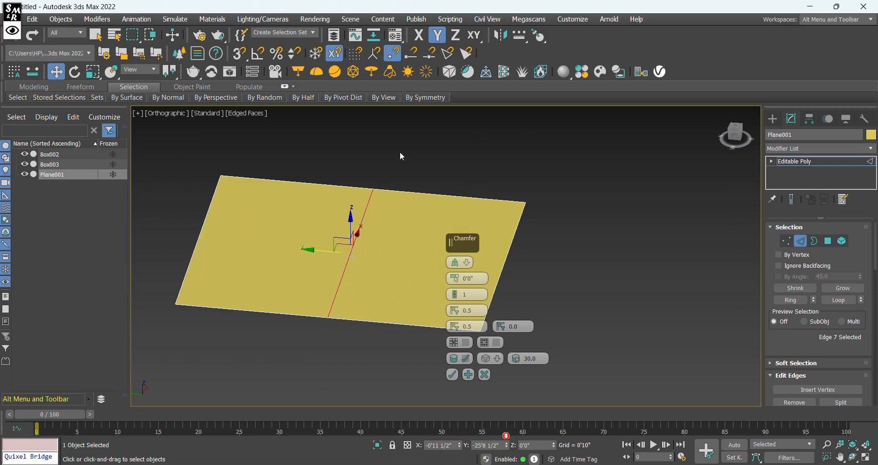
{"action": "middle_click_drag", "start_coordinate": [370, 319], "coordinate": [399, 274], "text": "alt"}
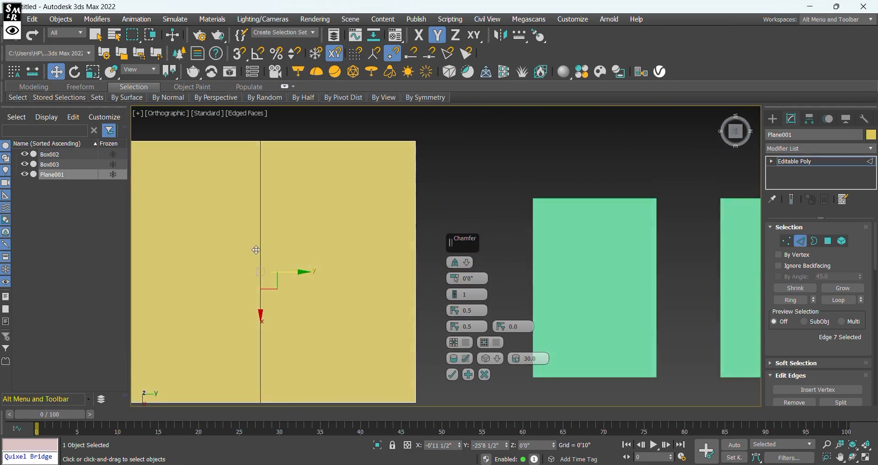
{"action": "middle_click_drag", "start_coordinate": [255, 249], "coordinate": [328, 238]}
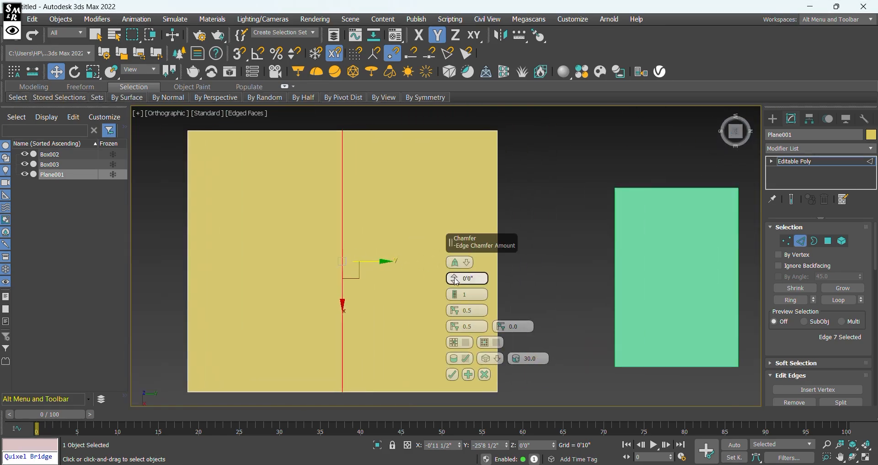
{"action": "left_click_drag", "start_coordinate": [457, 280], "coordinate": [455, 238]}
Set the centre edge's chamfer amount to 3'10 1/2" with 2 connect edge segments, and view the plane from above.
{"action": "middle_click_drag", "start_coordinate": [361, 256], "coordinate": [366, 223], "text": "alt"}
{"action": "middle_click_drag", "start_coordinate": [400, 328], "coordinate": [384, 341], "text": "alt"}
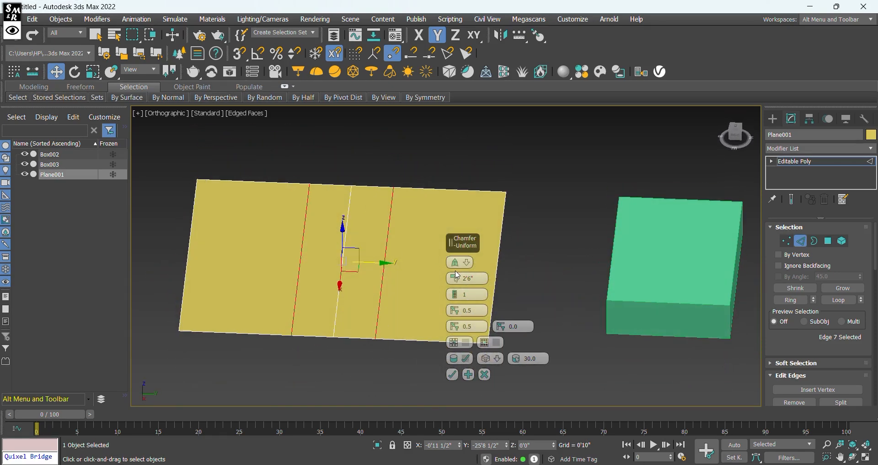
{"action": "left_click_drag", "start_coordinate": [455, 278], "coordinate": [454, 253]}
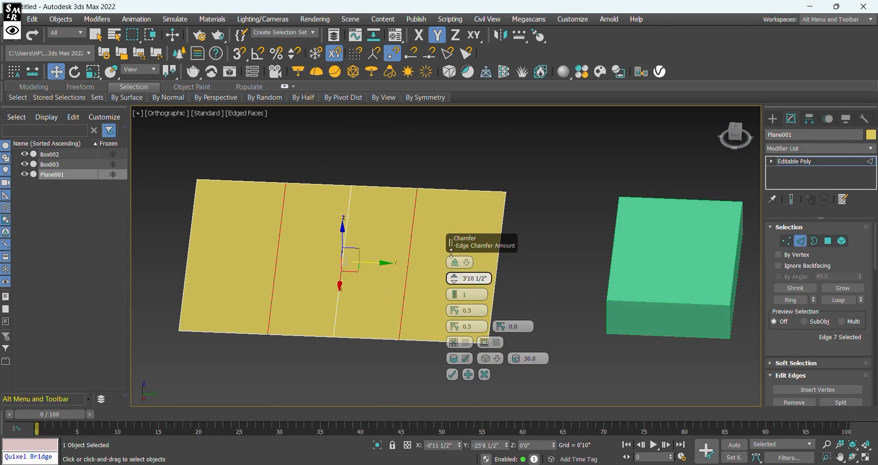
{"action": "left_click", "coordinate": [457, 292]}
{"action": "middle_click_drag", "start_coordinate": [349, 333], "coordinate": [346, 365], "text": "alt"}
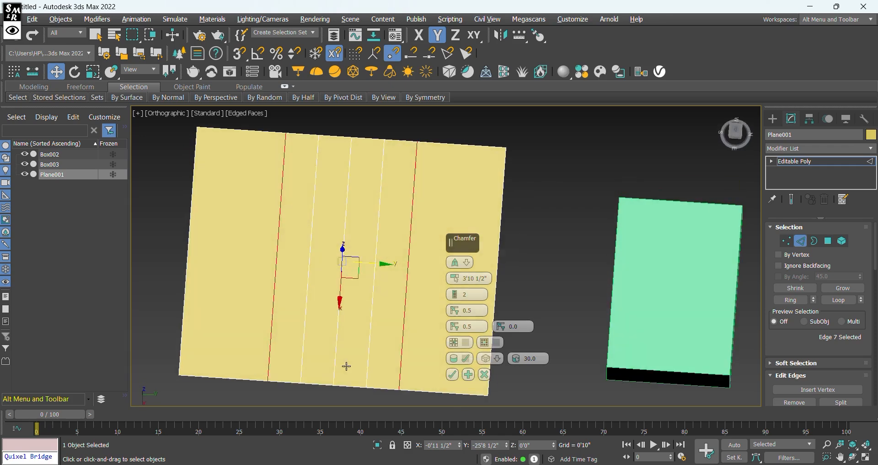
{"action": "left_click", "coordinate": [736, 132]}
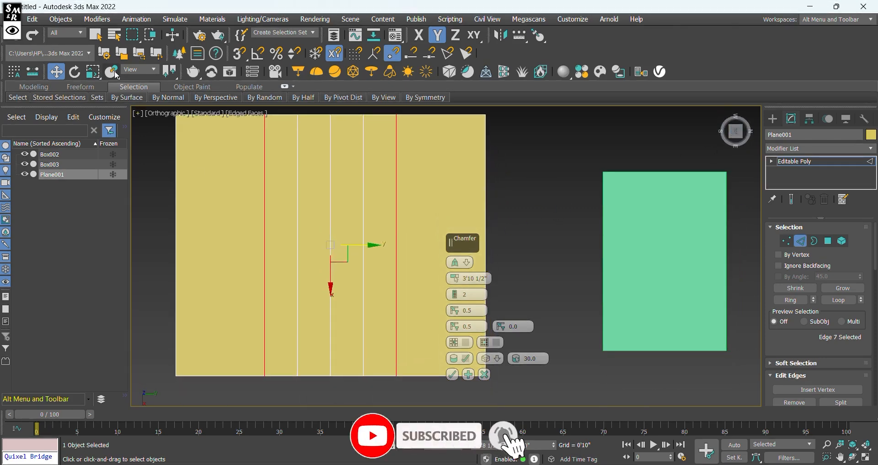
Mark the four strips between the chamfered edges with rectangle annotations, and clear the markings.
{"action": "left_click", "coordinate": [29, 20]}
{"action": "left_click", "coordinate": [14, 31]}
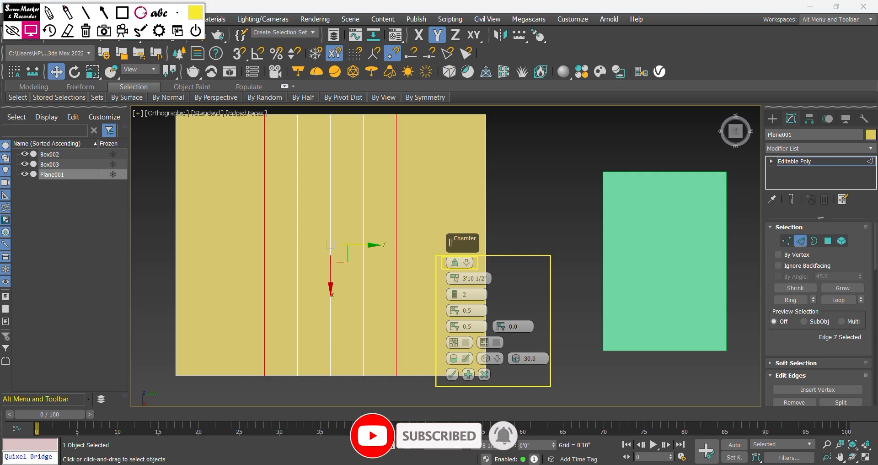
{"action": "left_click", "coordinate": [125, 13]}
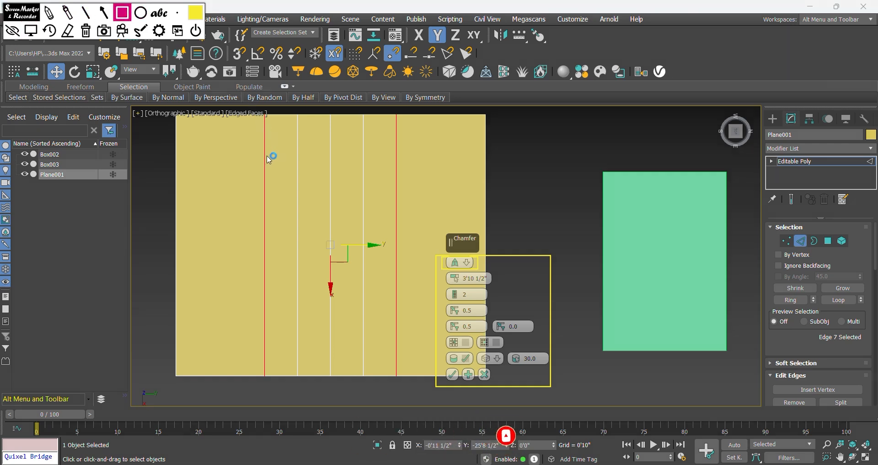
{"action": "mouse_move", "coordinate": [264, 155]}
{"action": "left_mouse_down"}
{"action": "mouse_move", "coordinate": [298, 195]}
{"action": "mouse_move", "coordinate": [361, 201]}
{"action": "mouse_move", "coordinate": [399, 220]}
{"action": "left_mouse_up"}
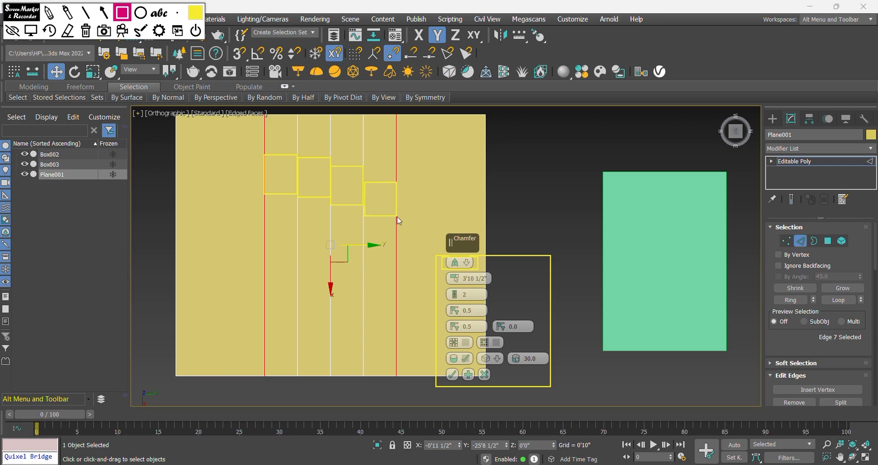
{"action": "left_click", "coordinate": [49, 35]}
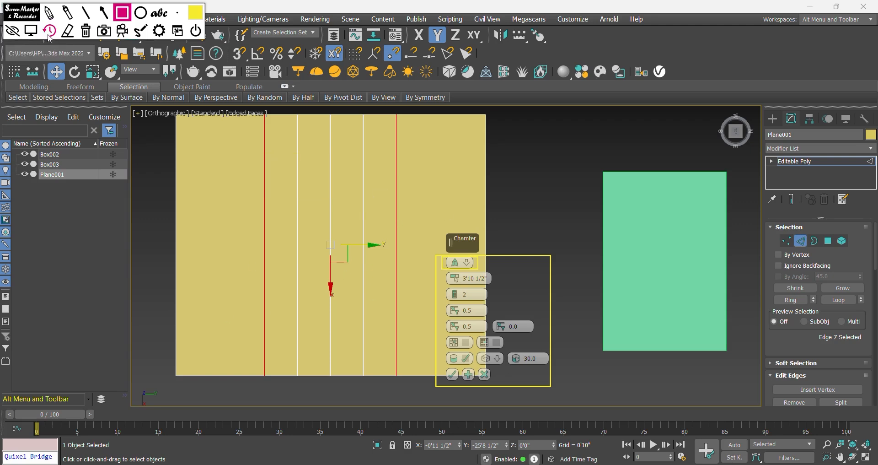
{"action": "left_click", "coordinate": [16, 34]}
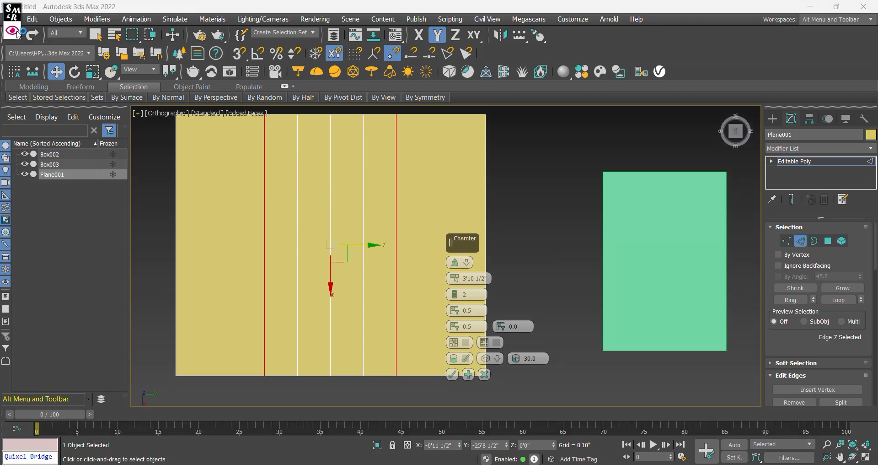
Apply the chamfer to the plane's centre edge and open the Standard Primitives creation options.
{"action": "scroll", "coordinate": [344, 312], "scroll_direction": "down", "scroll_amount": 2}
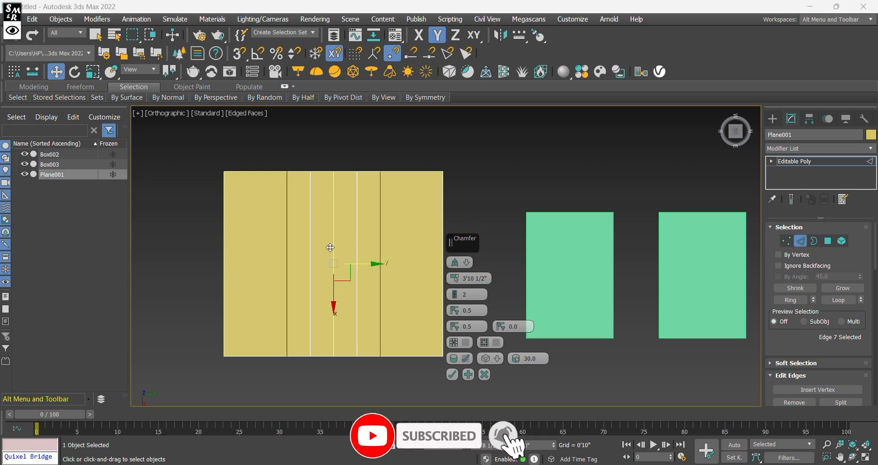
{"action": "left_click", "coordinate": [452, 376]}
{"action": "mouse_move", "coordinate": [379, 323]}
{"action": "middle_mouse_down", "text": "alt"}
{"action": "mouse_move", "coordinate": [428, 278]}
{"action": "mouse_move", "coordinate": [368, 251]}
{"action": "mouse_move", "coordinate": [379, 275]}
{"action": "mouse_move", "coordinate": [335, 349]}
{"action": "mouse_move", "coordinate": [378, 347]}
{"action": "mouse_move", "coordinate": [378, 337]}
{"action": "mouse_move", "coordinate": [321, 333]}
{"action": "mouse_move", "coordinate": [337, 343]}
{"action": "mouse_move", "coordinate": [396, 322]}
{"action": "middle_mouse_up", "text": "alt"}
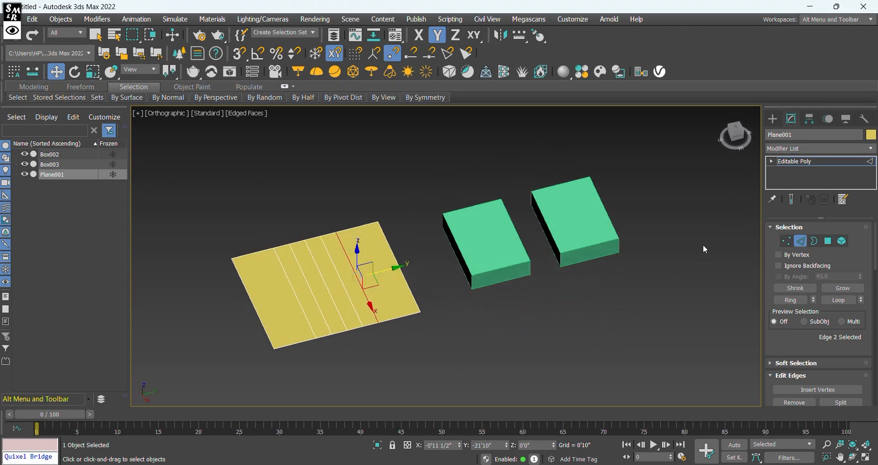
{"action": "left_click", "coordinate": [773, 118]}
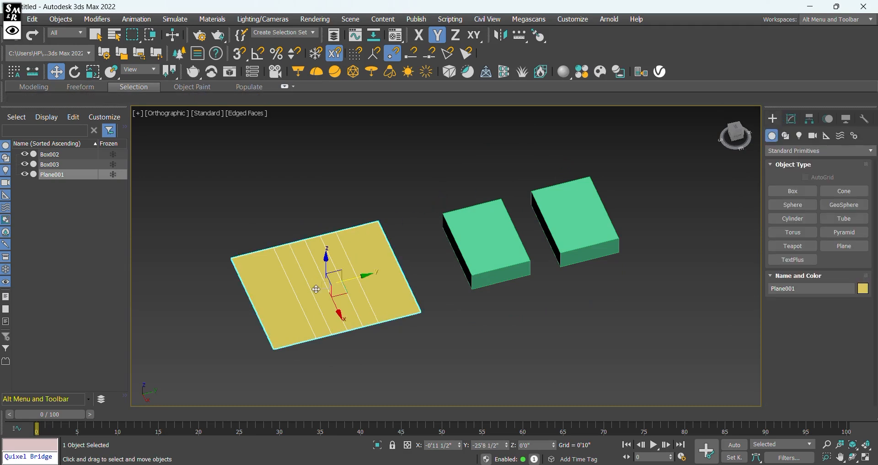